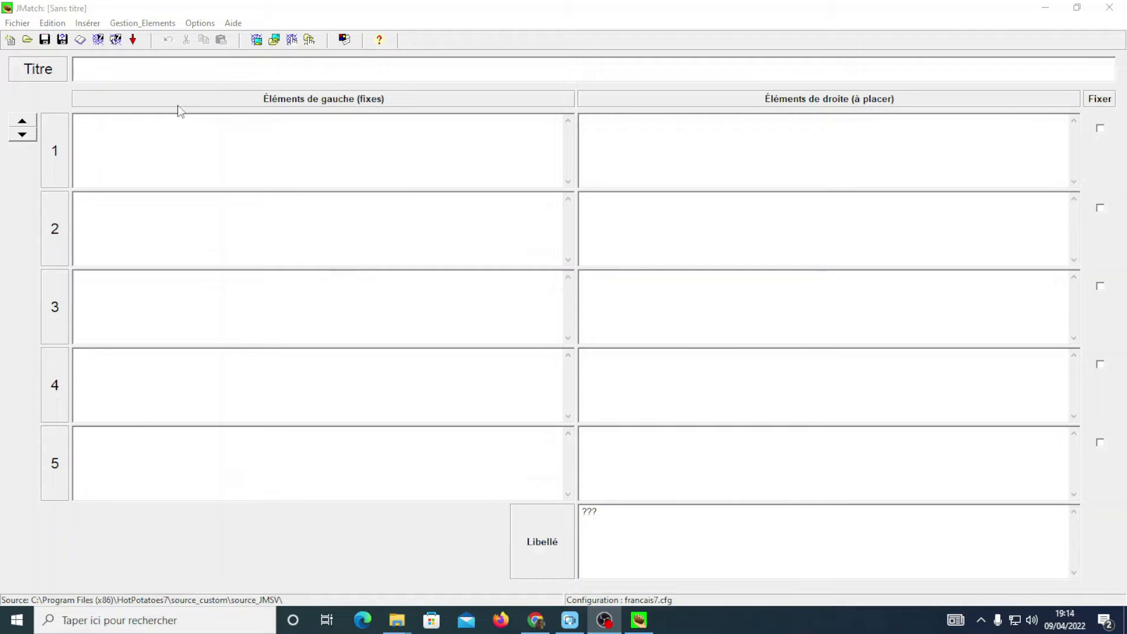
Step: Save the new matching exercise as transparent_syllabe_accentuee in the transparent folder
click(17, 23)
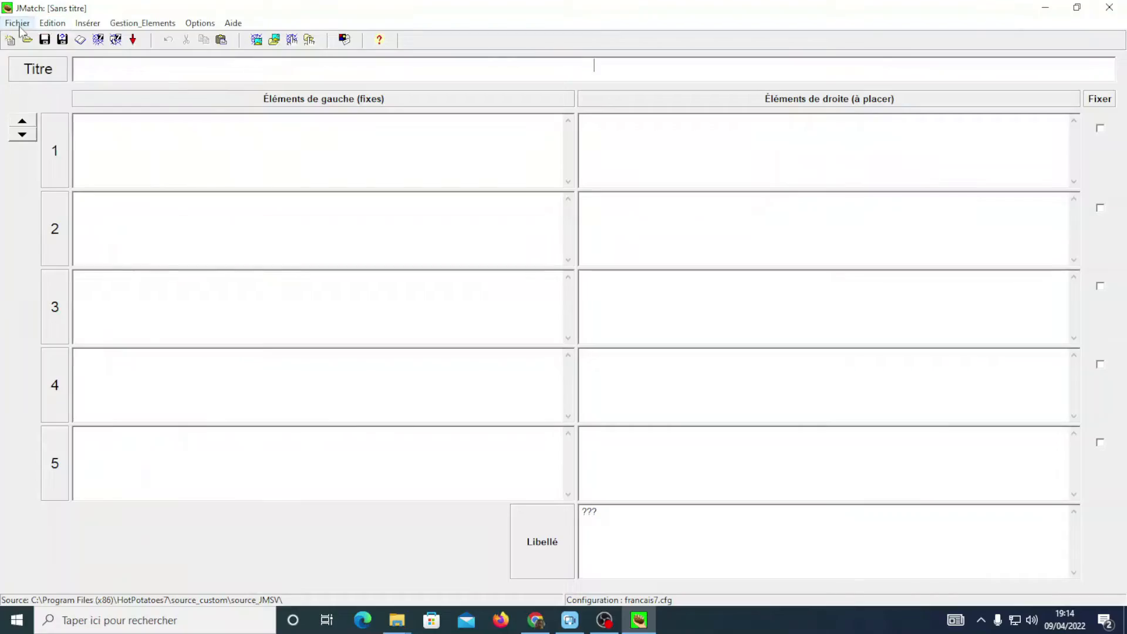
click(18, 24)
click(47, 79)
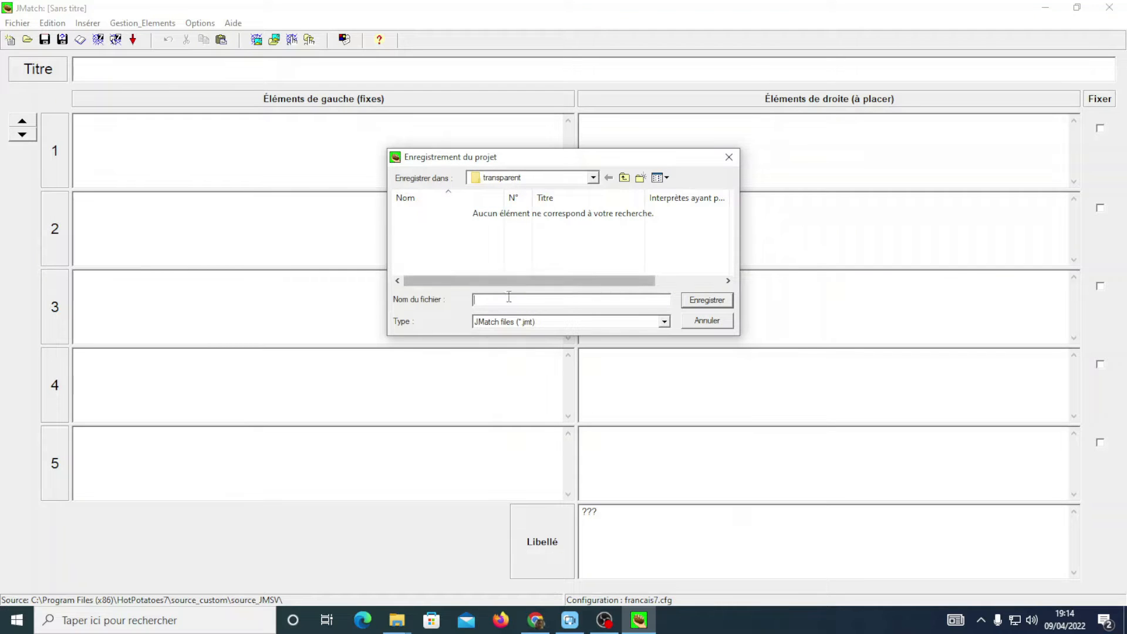
text(tran)
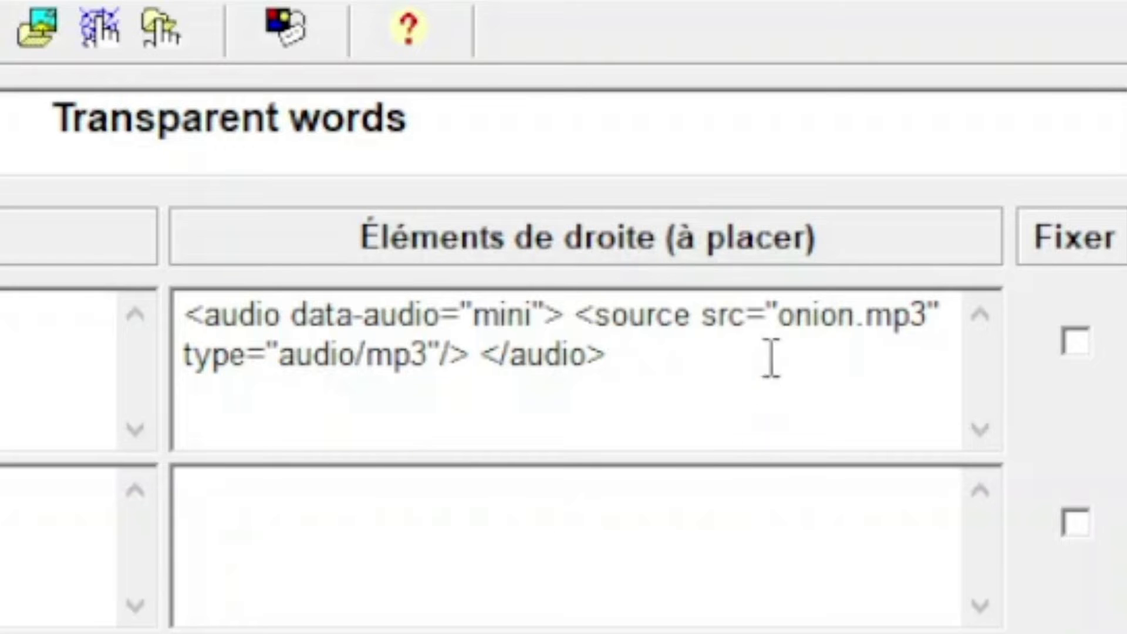
Step: Copy the onion audio code from element 1 into element 2's answer field and change its source to carrot.mp3
drag(781, 315, 928, 329)
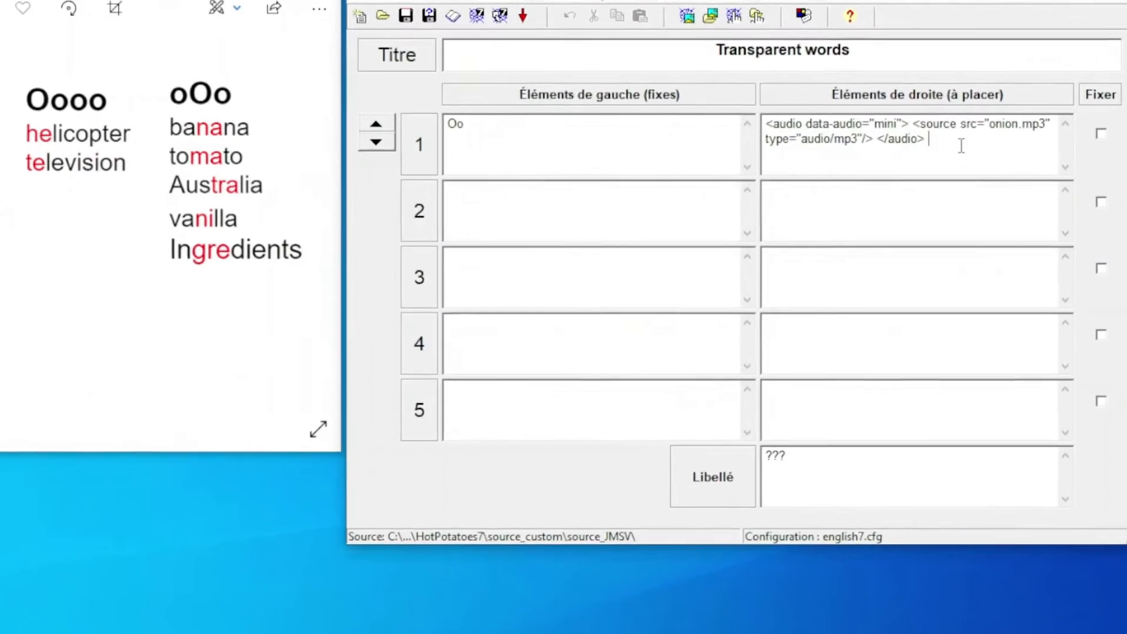
drag(960, 146, 714, 126)
key(ctrl+c)
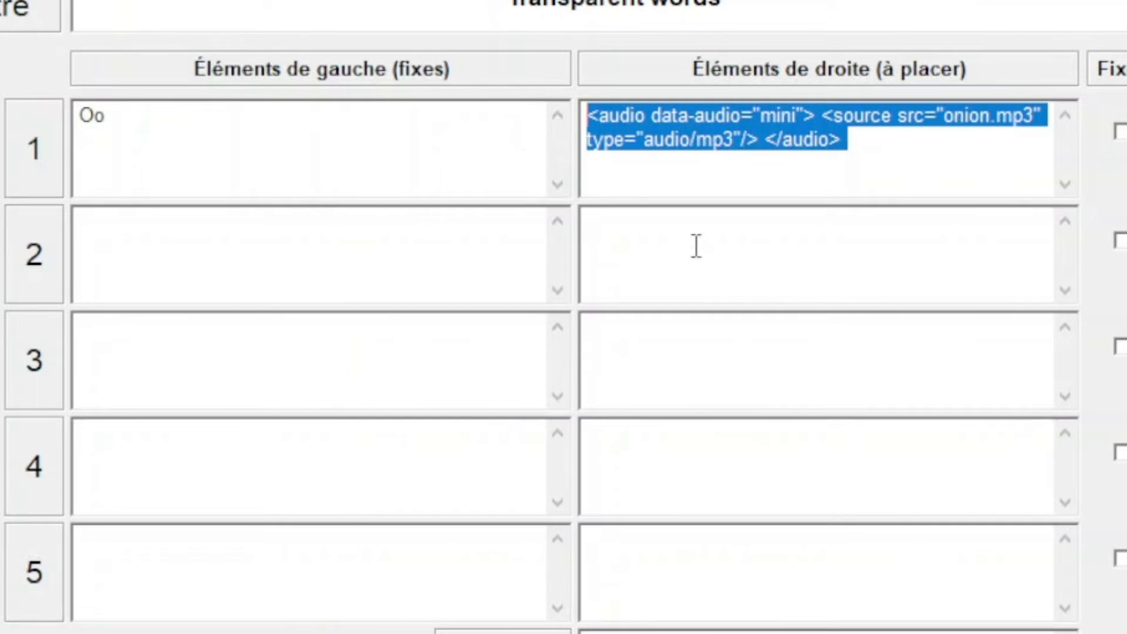
click(832, 284)
key(ctrl+v)
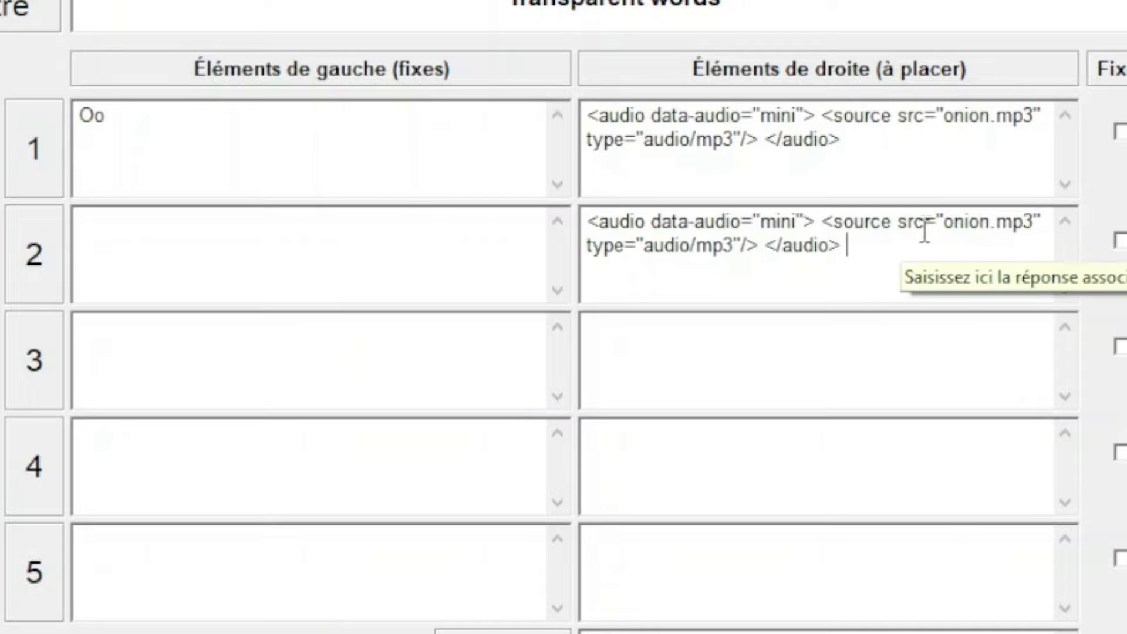
drag(944, 221, 991, 223)
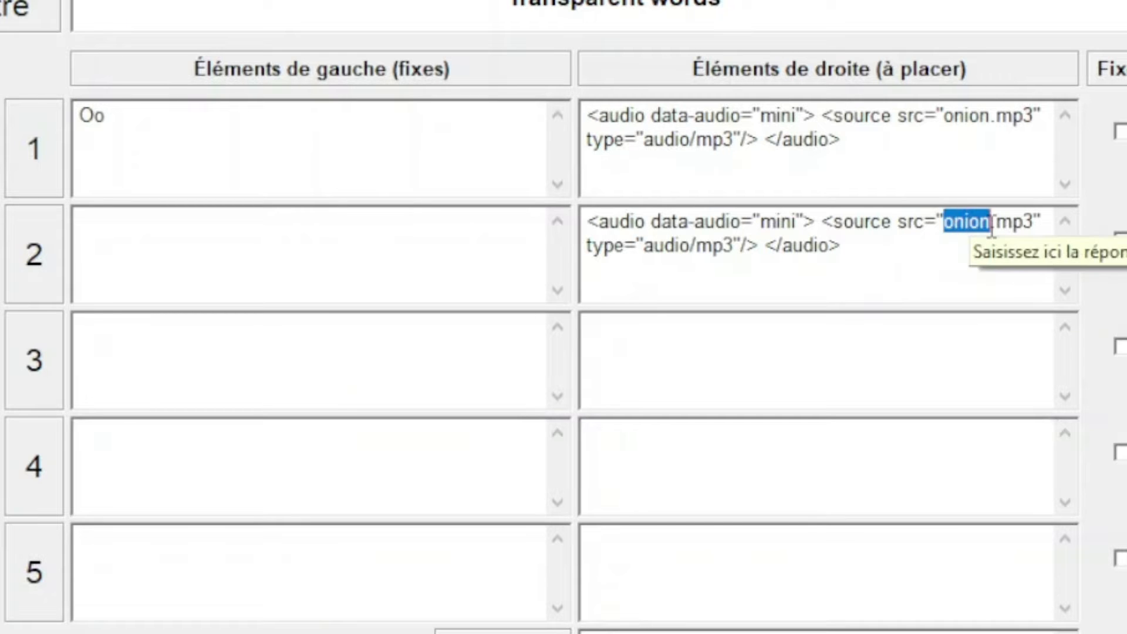
text(carrot)
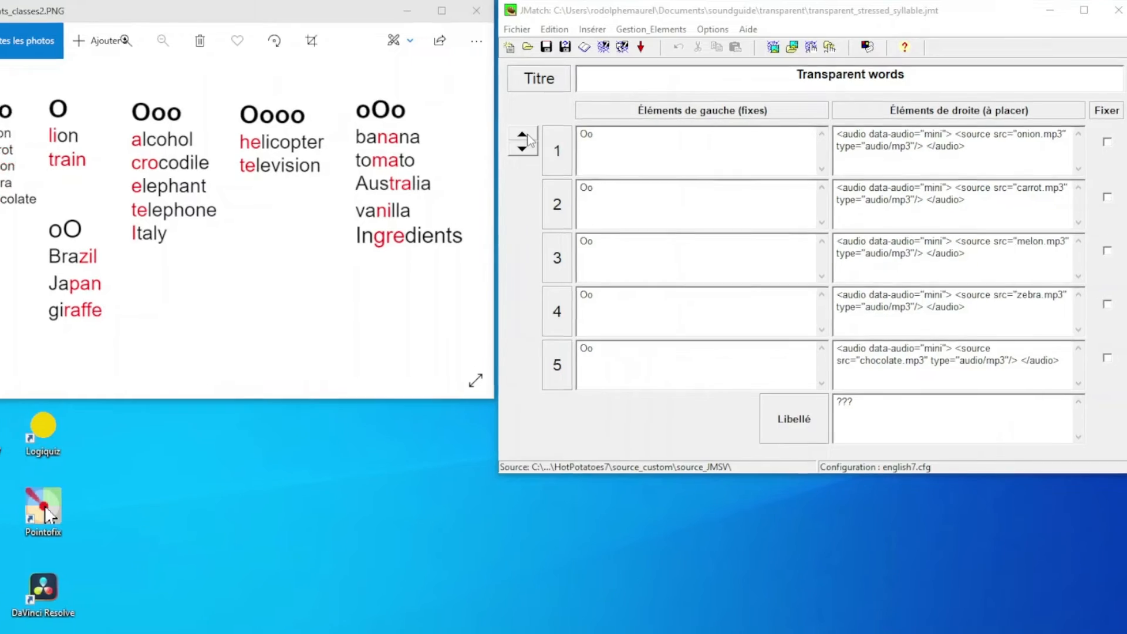
Step: Examine the list of elements, checking which stress pattern is paired with each word's audio file
click(551, 130)
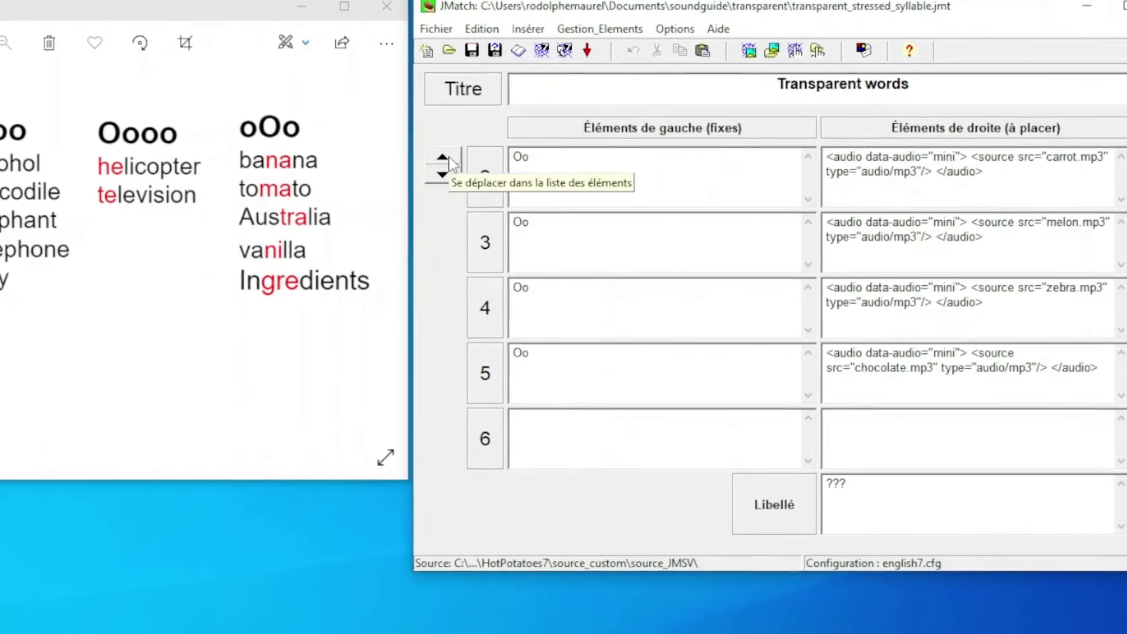
click(552, 130)
click(410, 171)
click(411, 171)
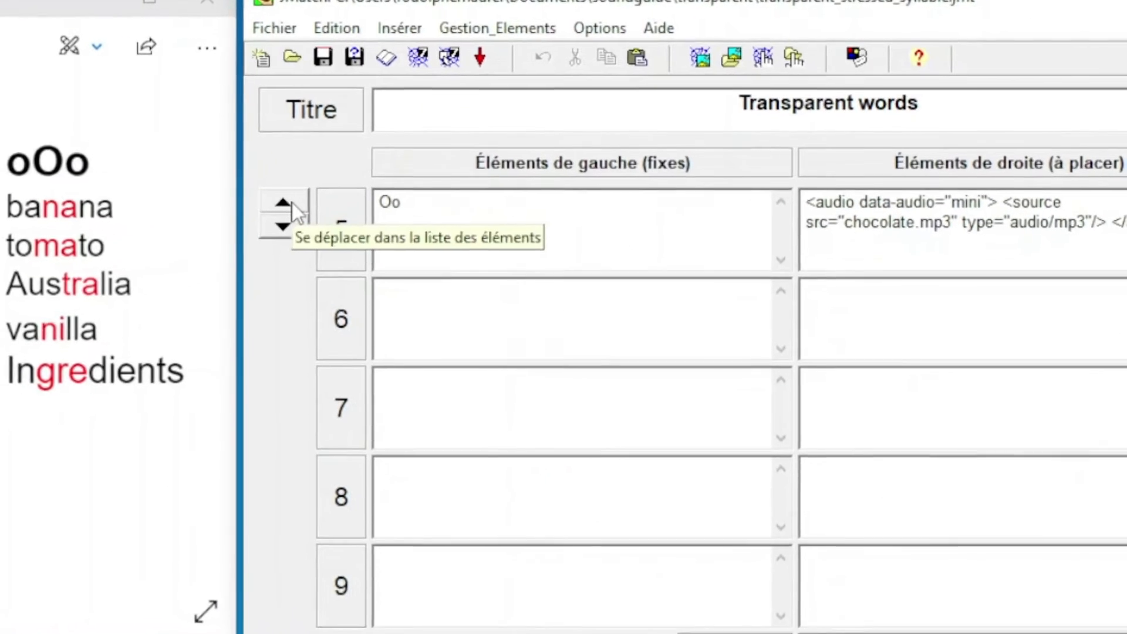
click(410, 171)
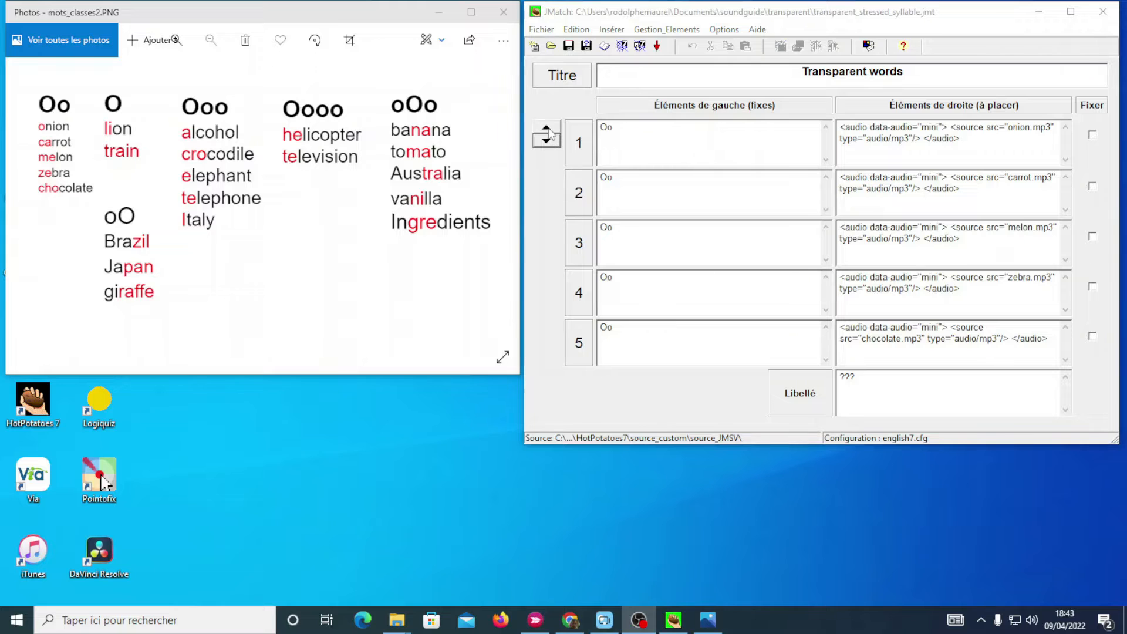
scroll(549, 132, down, 9)
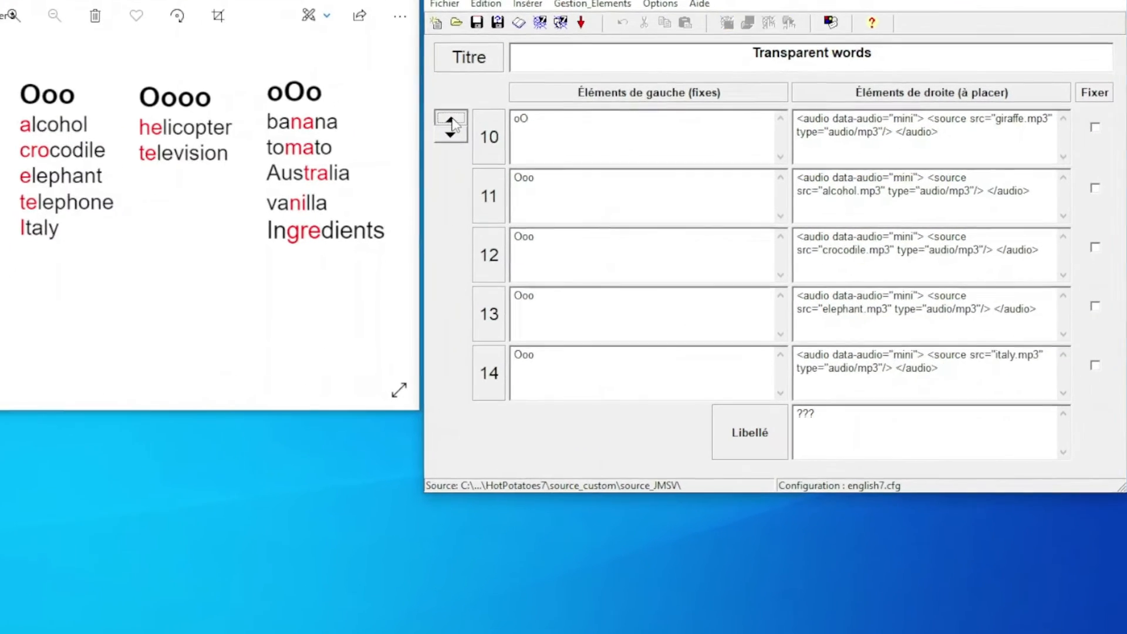
scroll(452, 125, down, 7)
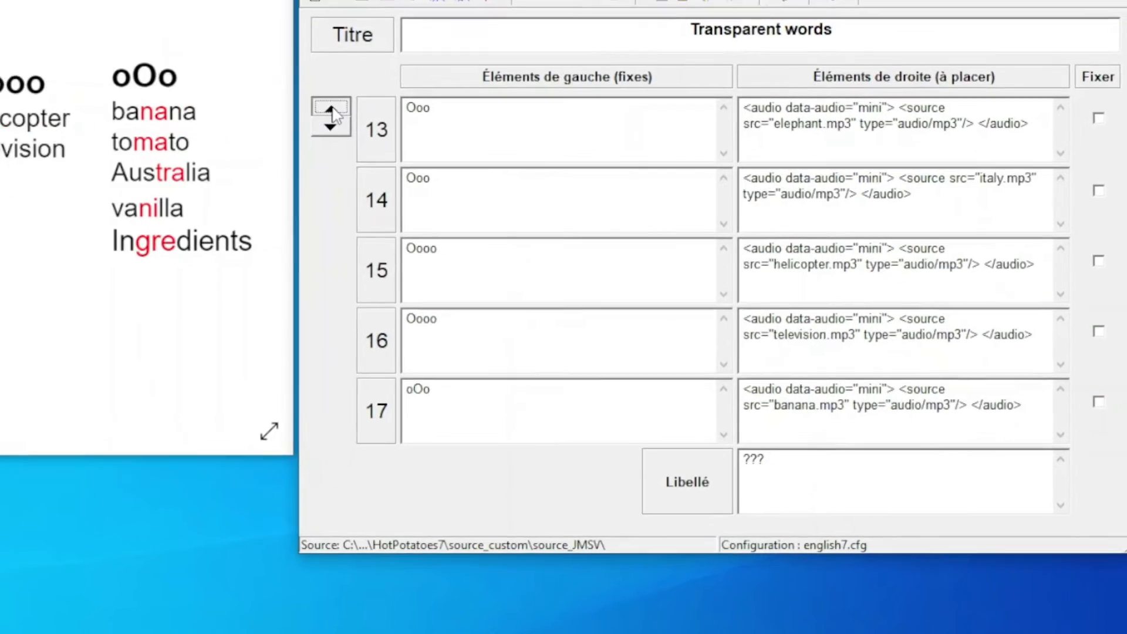
scroll(221, 100, down, 2)
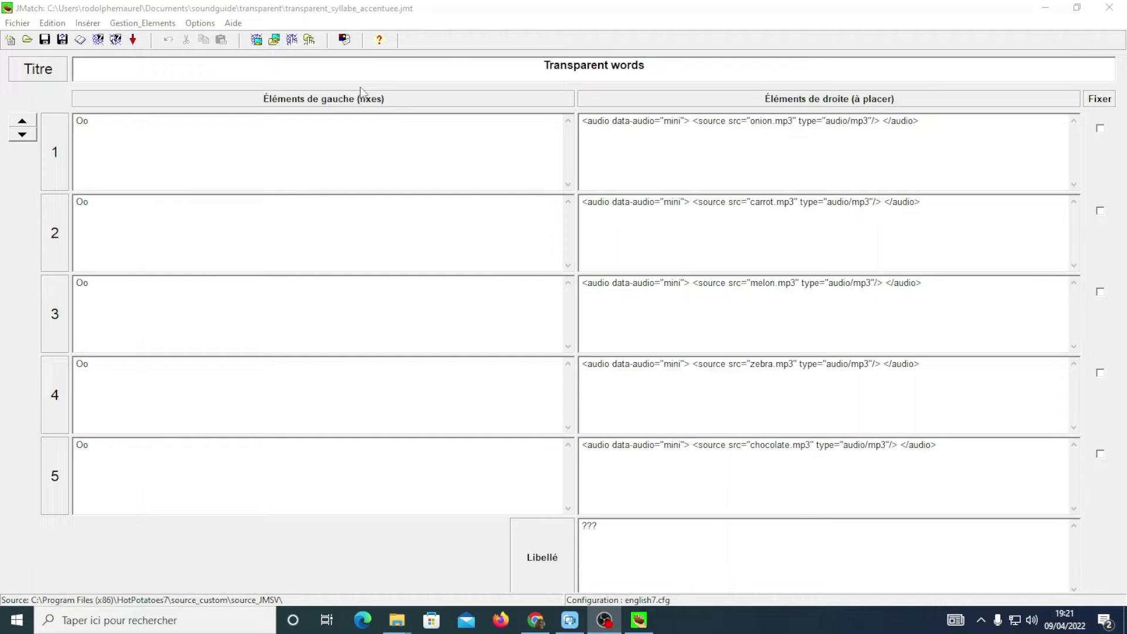
Step: Load the francais6.cfg configuration file from the translations folder for the exercise's web page
click(201, 24)
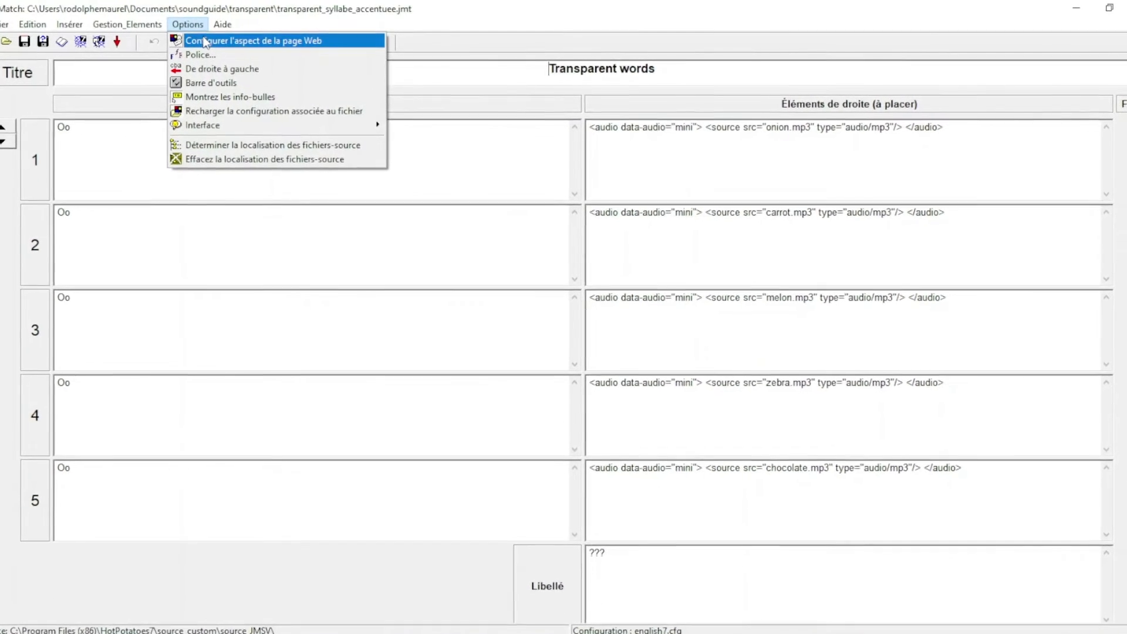
click(200, 42)
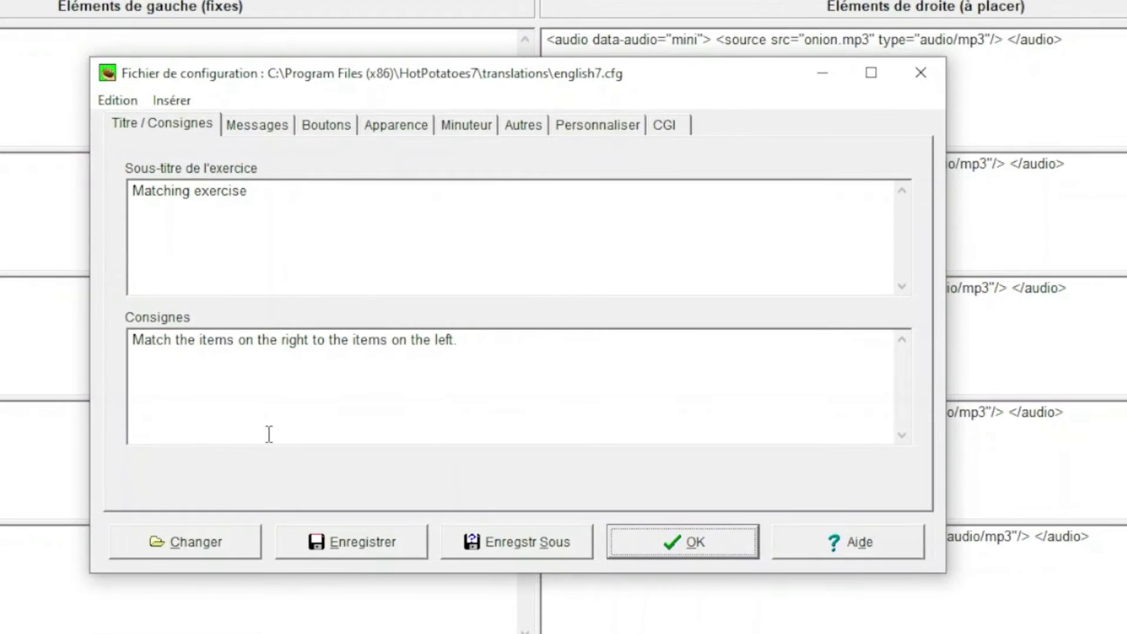
click(232, 551)
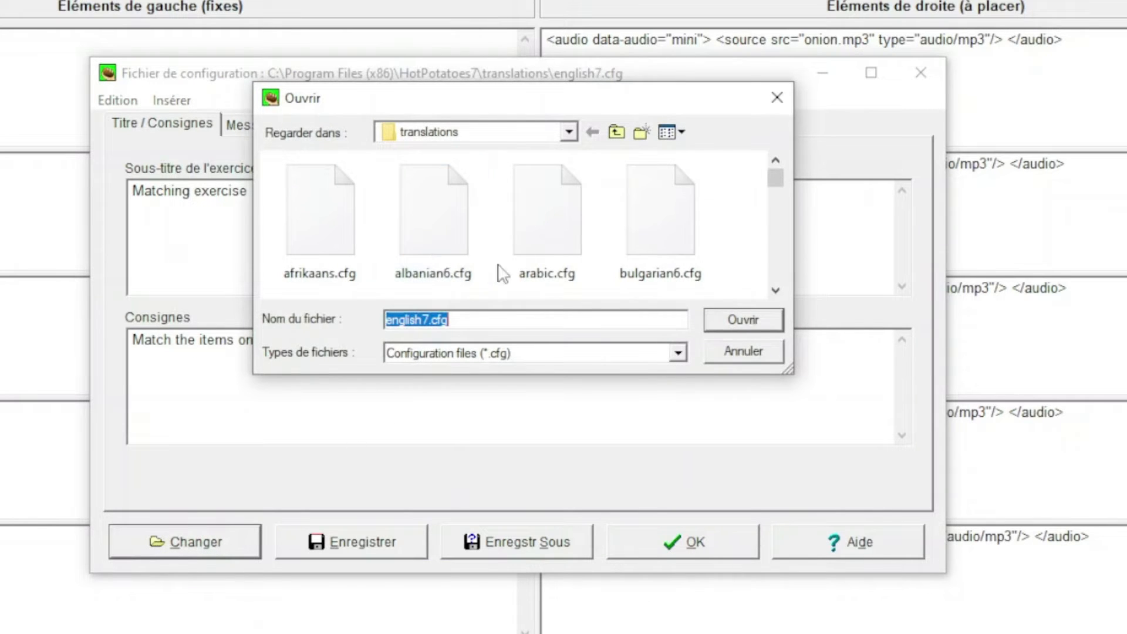
click(775, 290)
click(776, 290)
click(775, 290)
click(775, 290)
click(775, 290)
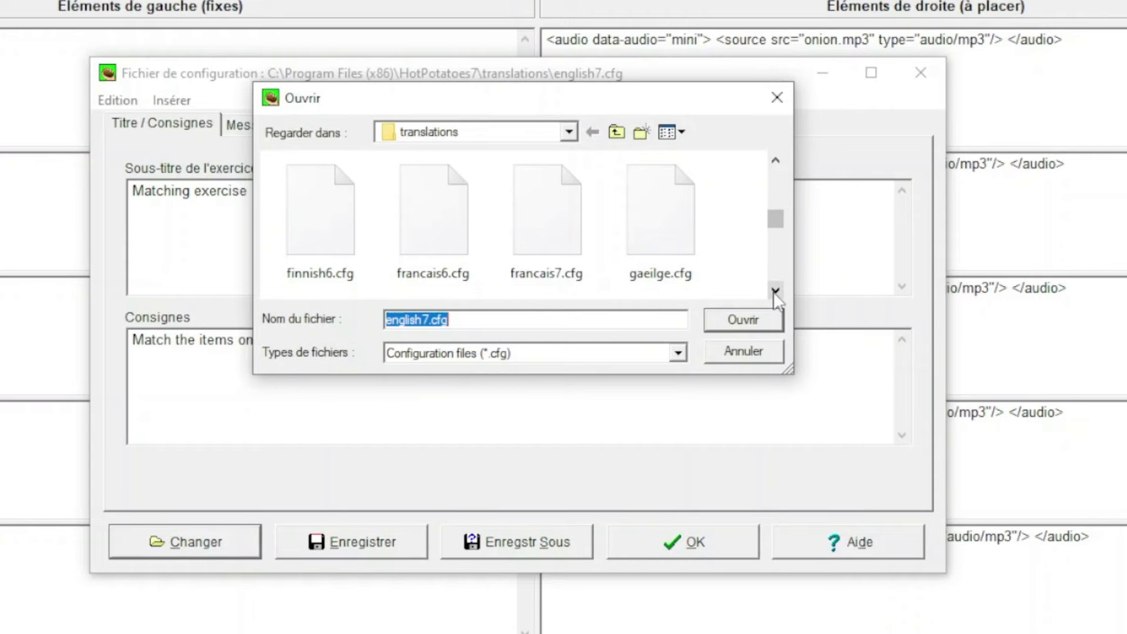
double_click(457, 230)
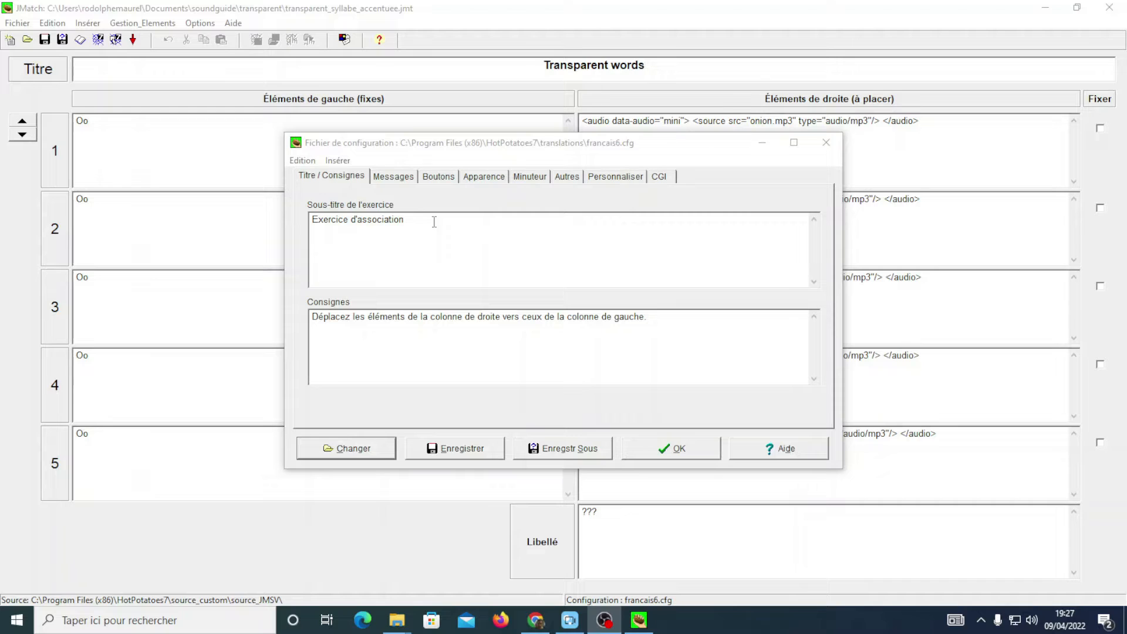
Step: Set the exercise subtitle to "Activité de regroupement" and the instructions to "Déplace les éléments audio dans la bonne catégorie"
click(435, 222)
key(ctrl+a)
text(Activité de regroupement)
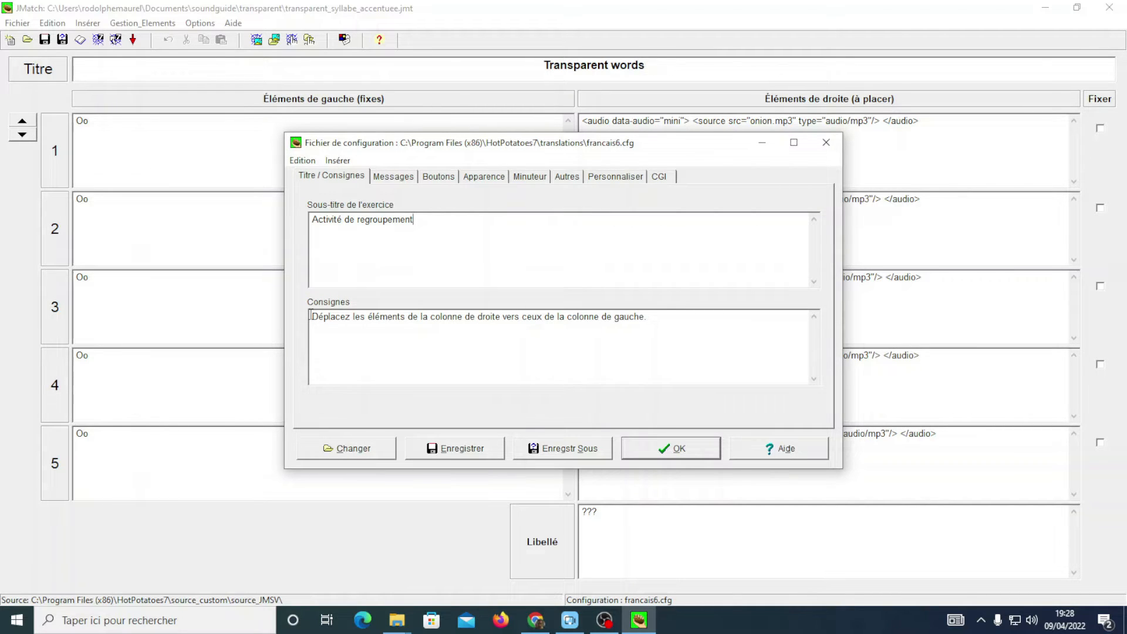
key(ctrl+a)
text(Déplace les éléments audio dans la bonne catégorie)
Step: Set the web page's navigation bar colour to orange #ff8000 and the exercise background to white #ffffff
click(439, 177)
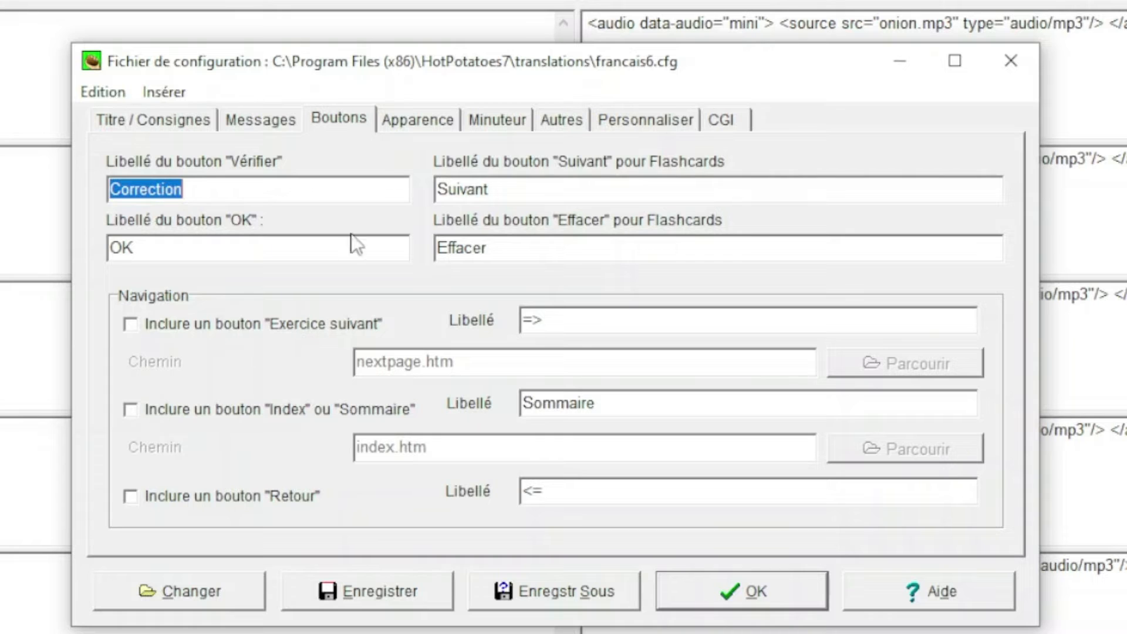
click(412, 122)
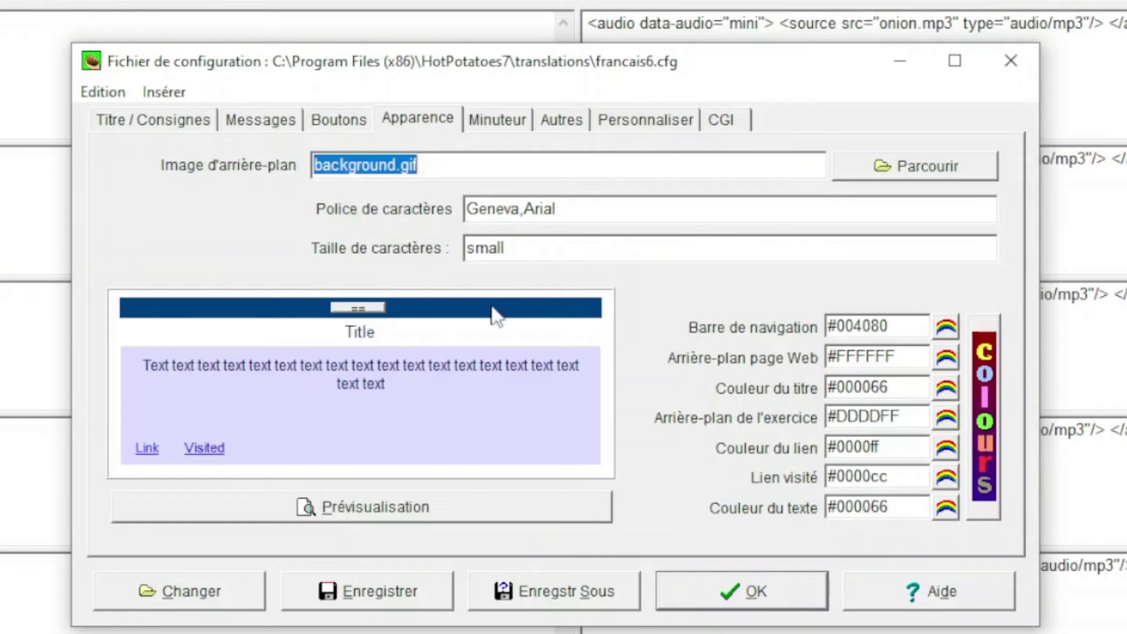
click(946, 328)
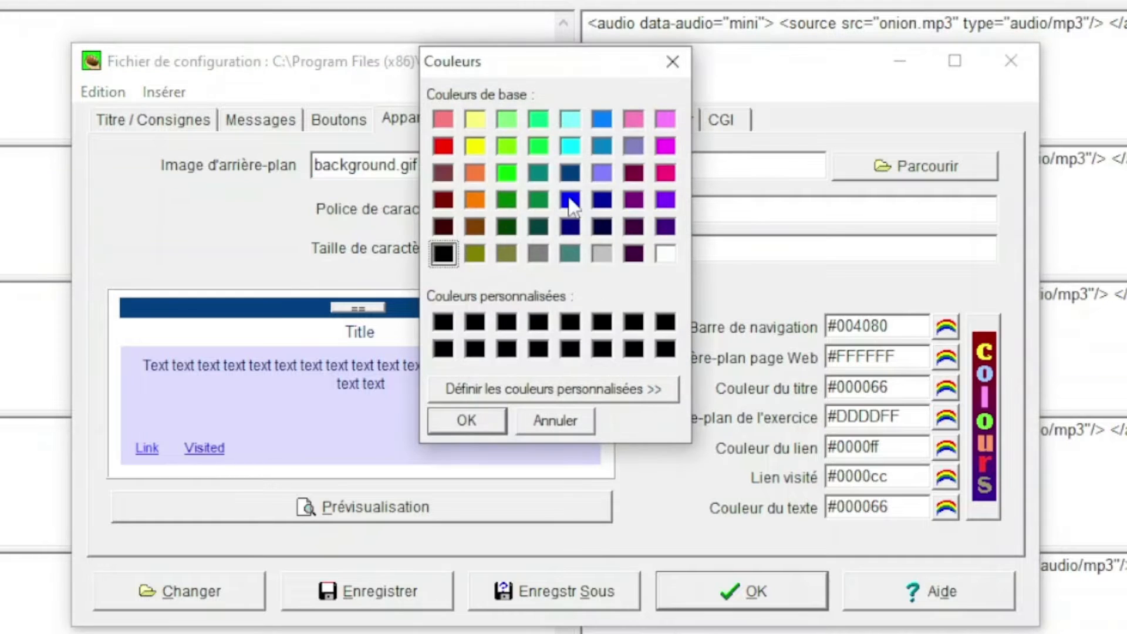
click(477, 203)
click(493, 420)
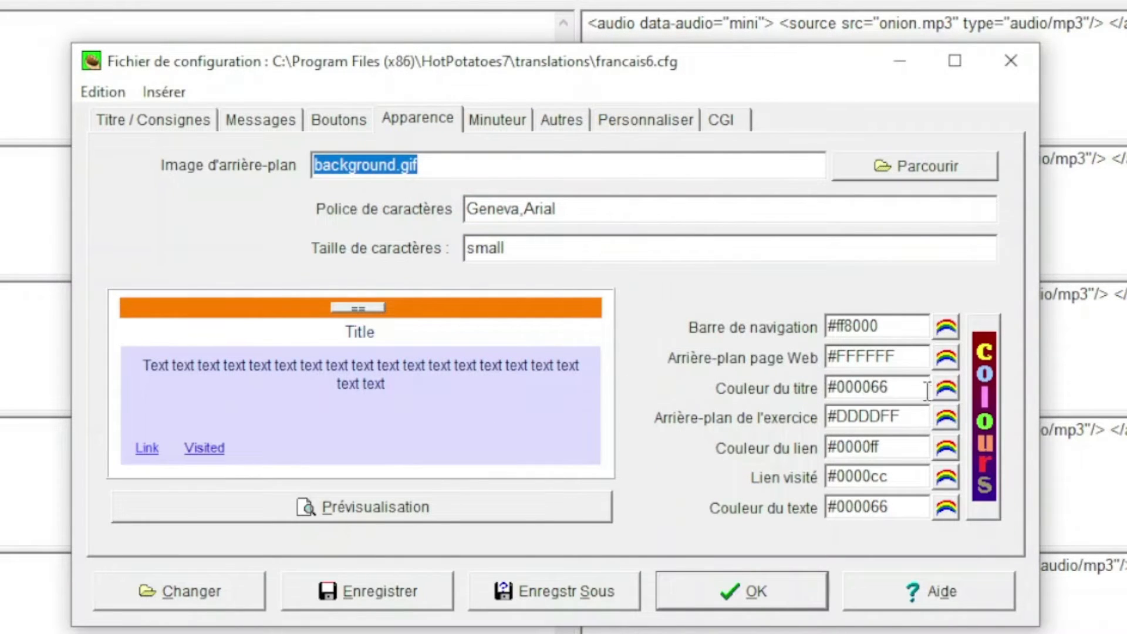
click(946, 418)
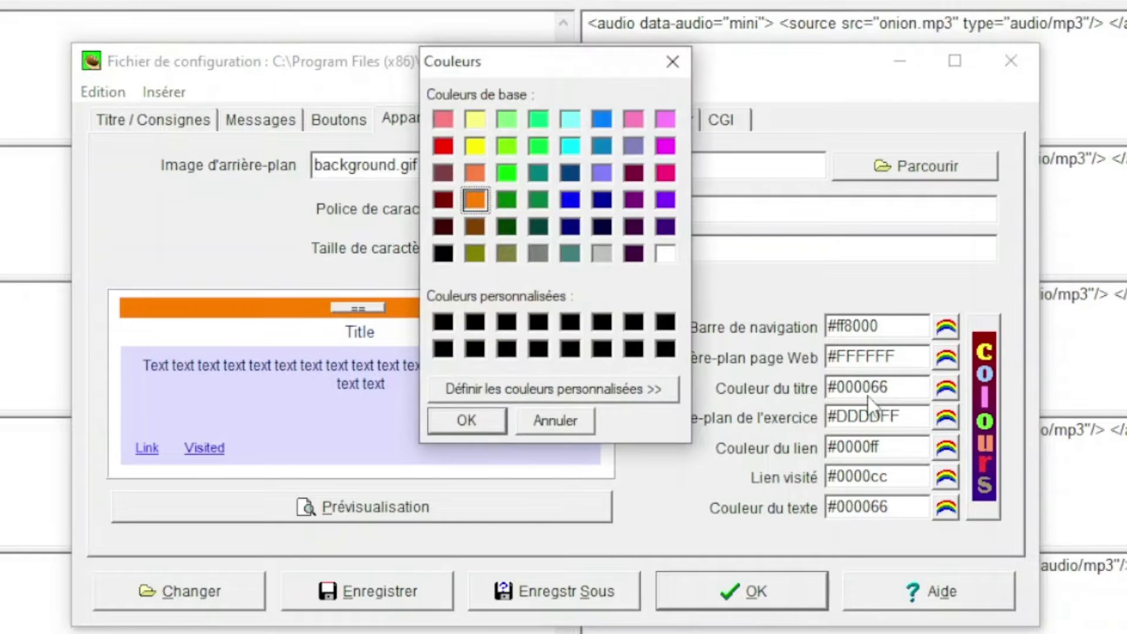
click(667, 256)
click(499, 426)
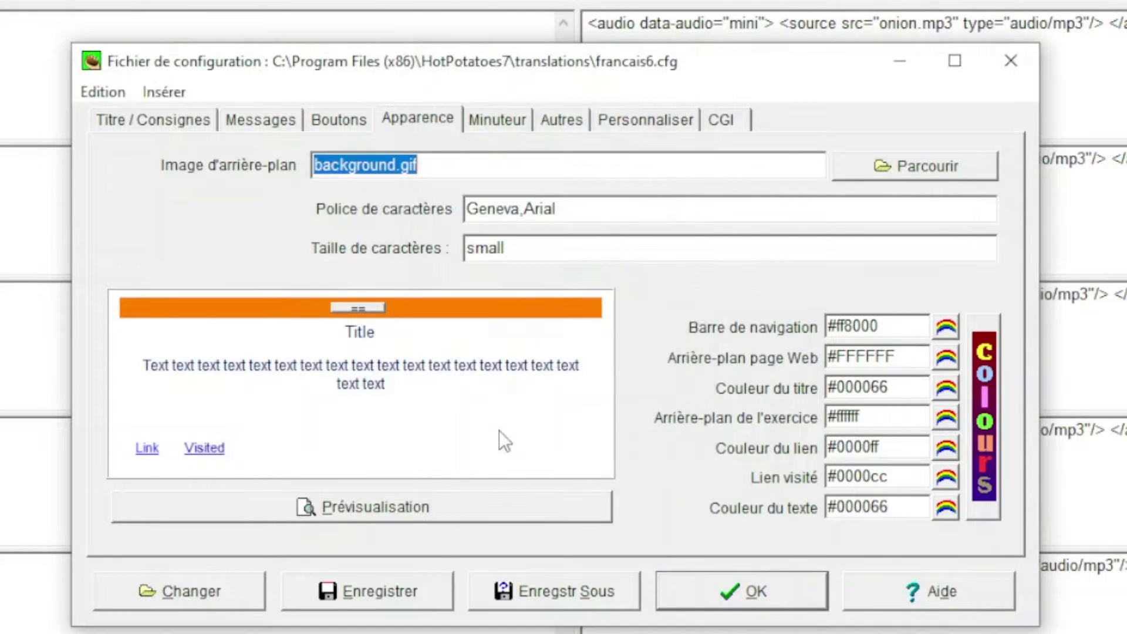
Step: Review the exercise's time limit settings and its other options, such as SCORM and the order of the items
click(502, 121)
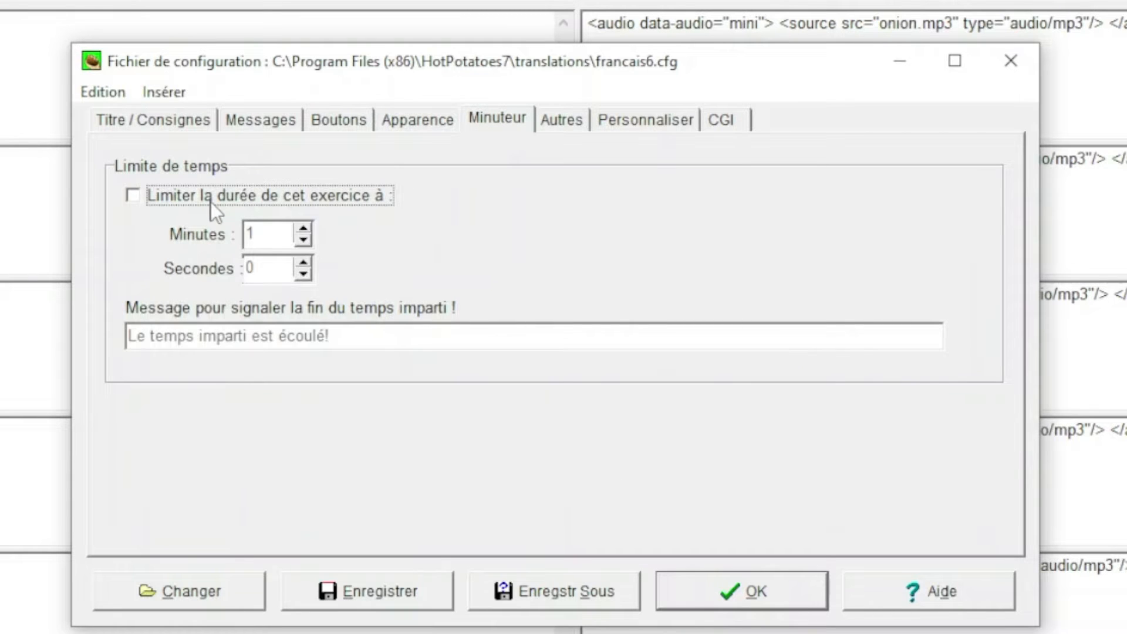
mouse_move(210, 202)
click(548, 116)
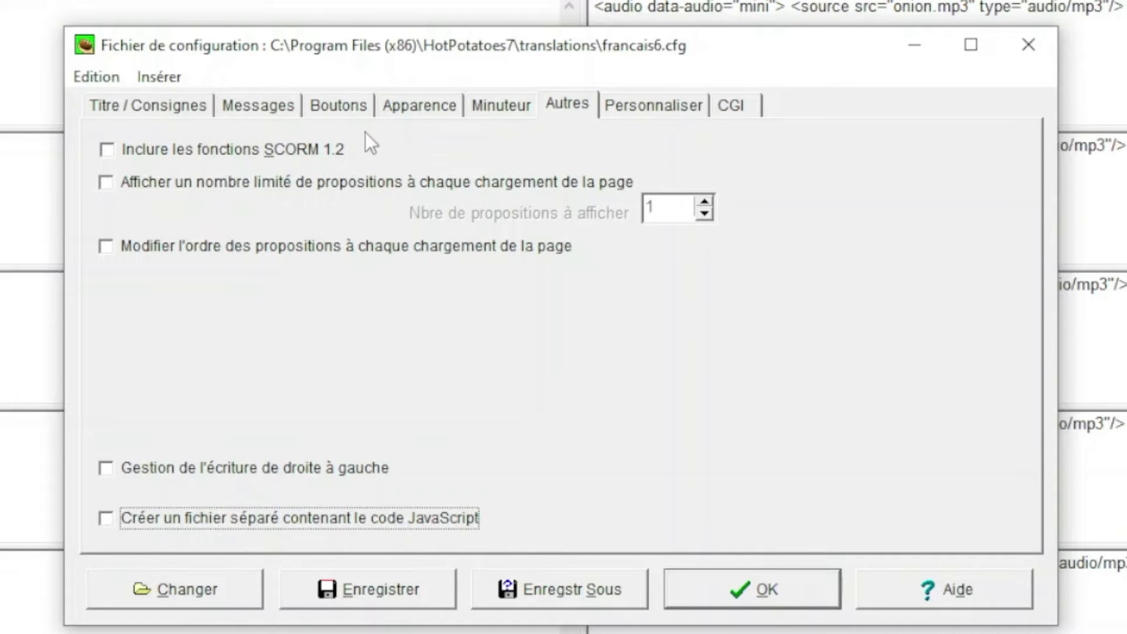
click(550, 582)
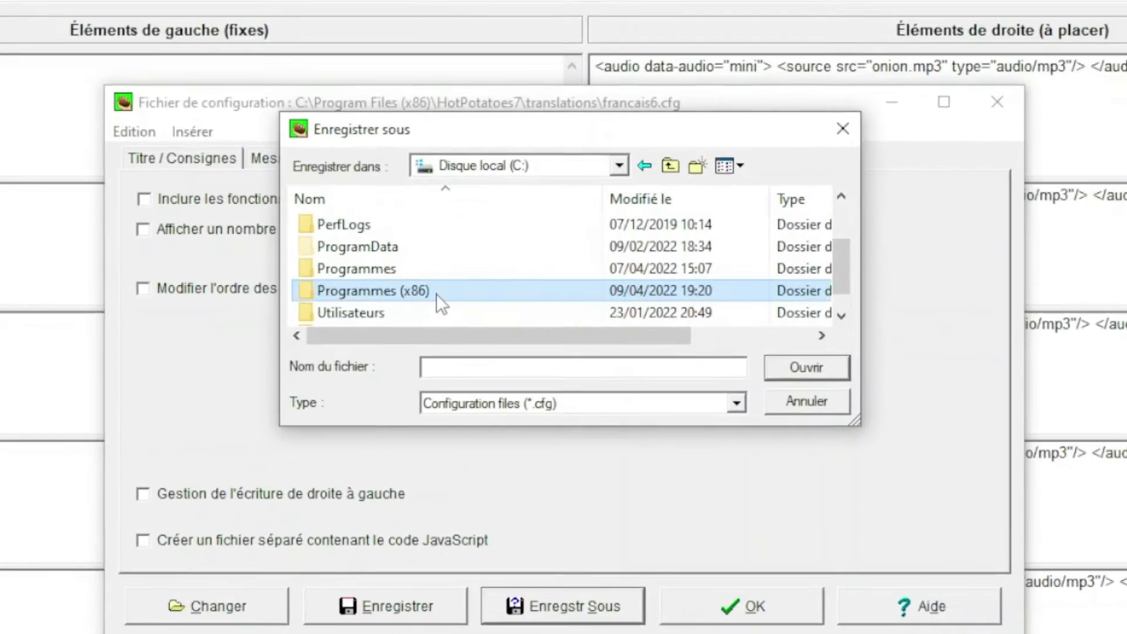
double_click(439, 225)
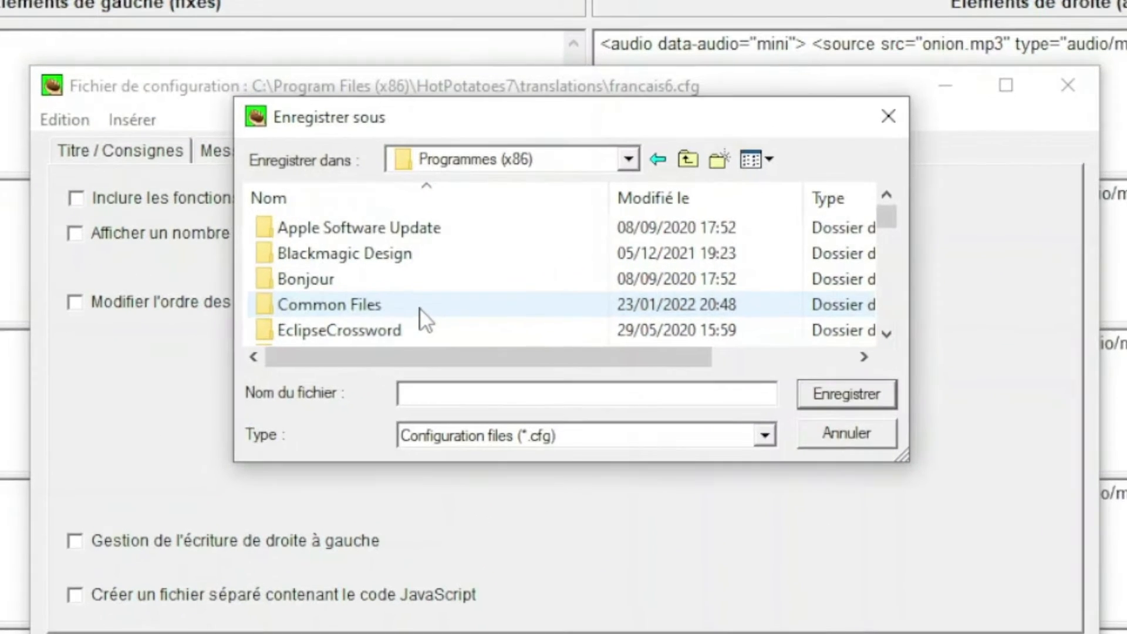
scroll(422, 314, down, 3)
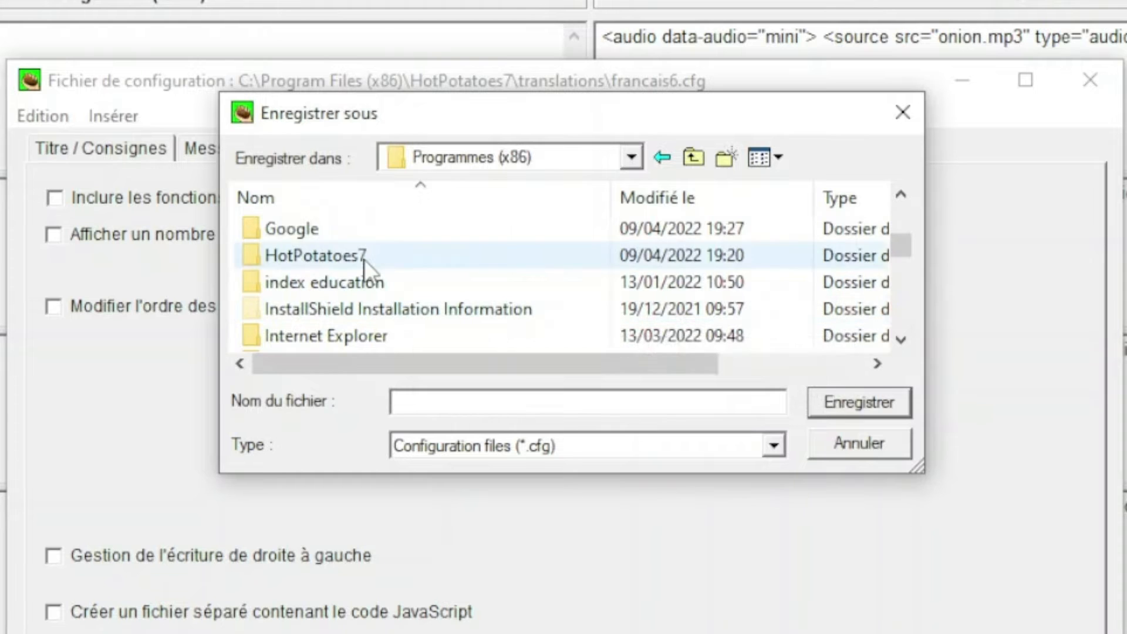
double_click(364, 259)
scroll(426, 285, down, 1)
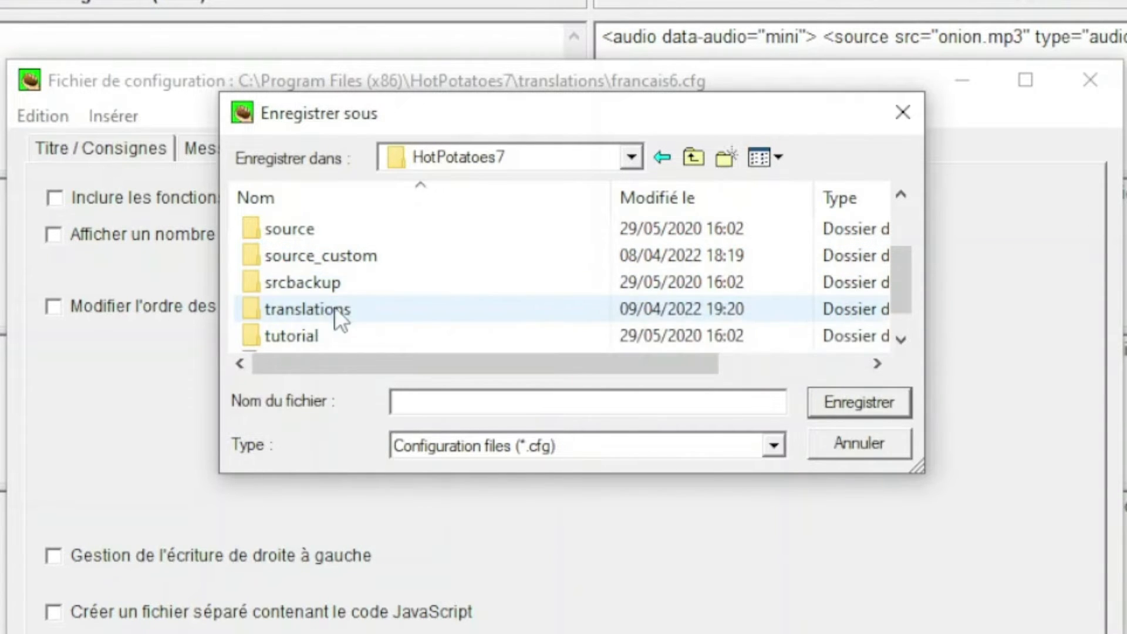
scroll(352, 283, up, 1)
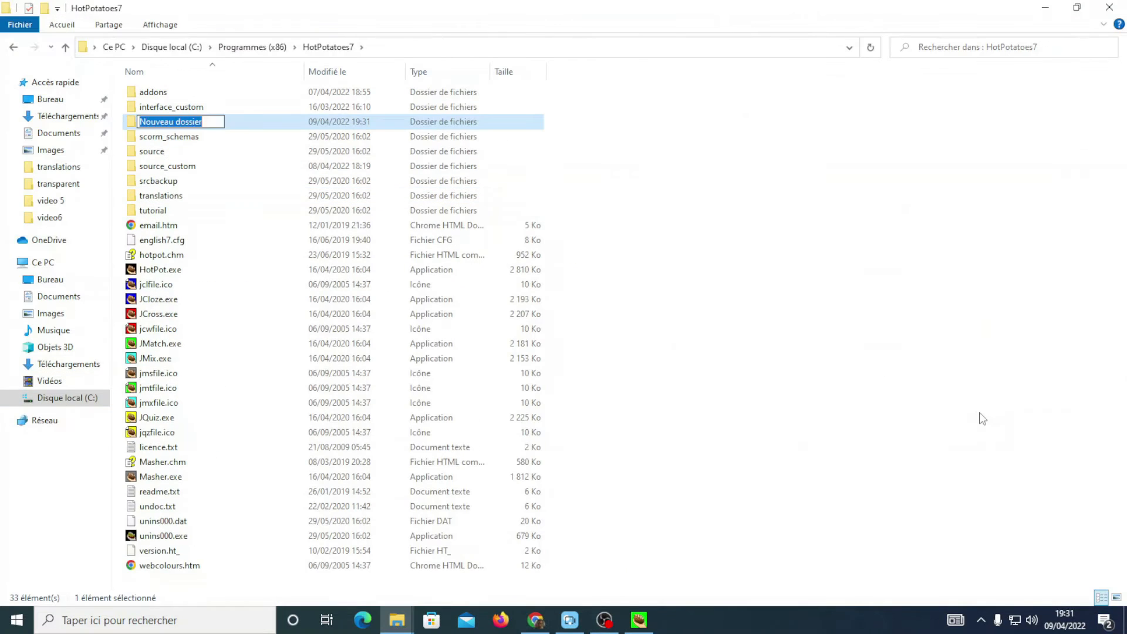
Step: Name the new HotPotatoes7 folder "configs" and save the exercise's configuration in it as regroupement_audio.cfg
text(config)
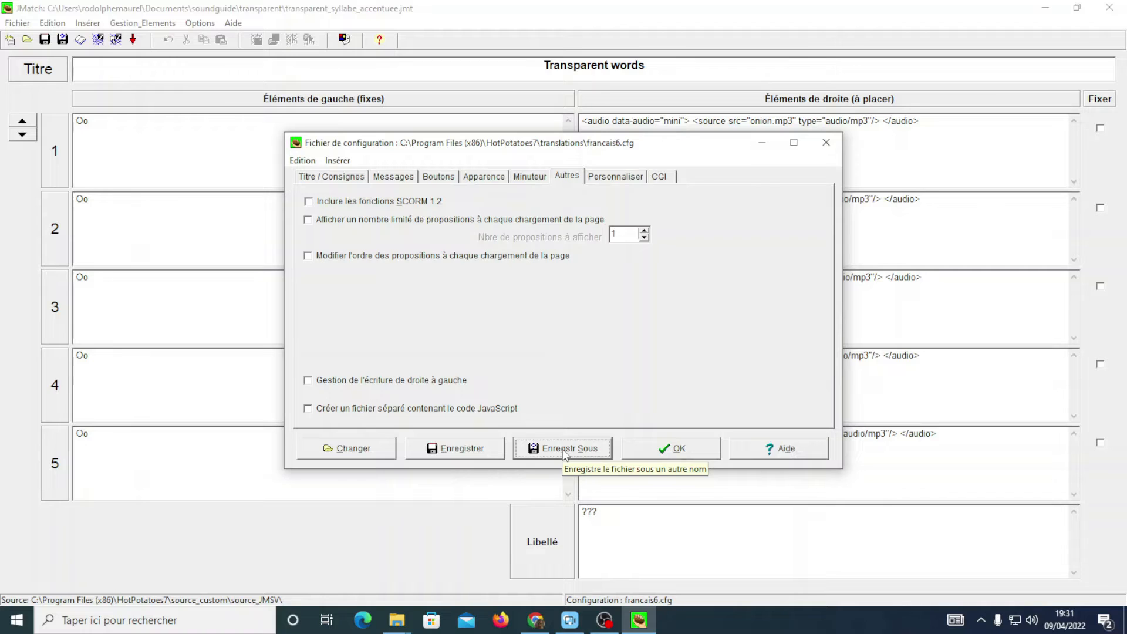
click(565, 449)
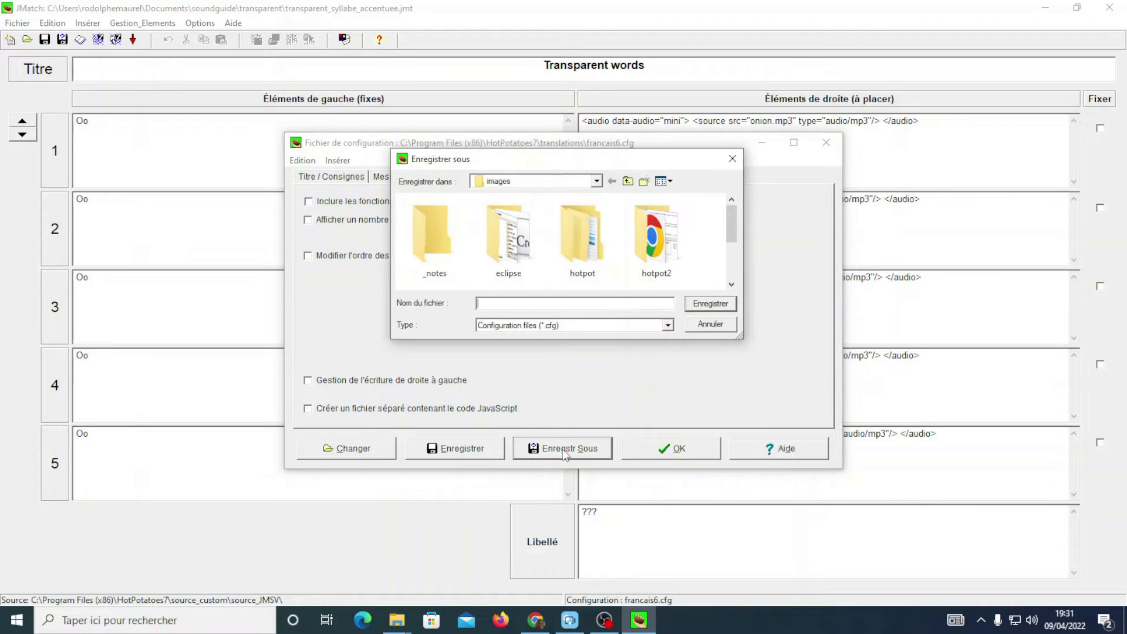
click(596, 181)
click(569, 252)
scroll(492, 253, down, 1)
double_click(489, 258)
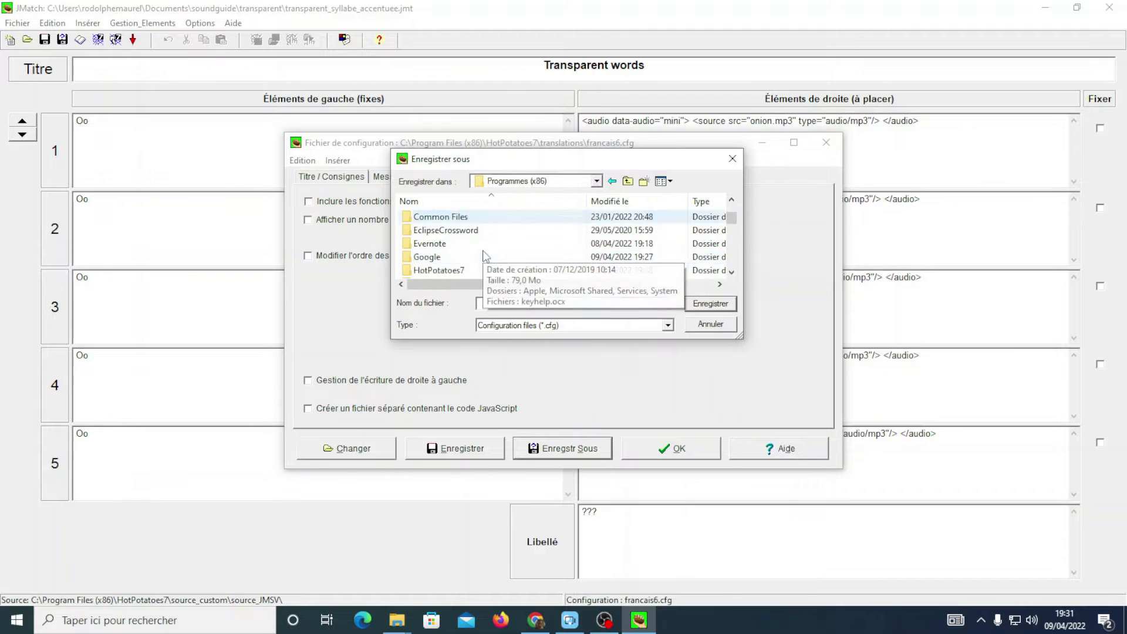
double_click(441, 270)
double_click(458, 230)
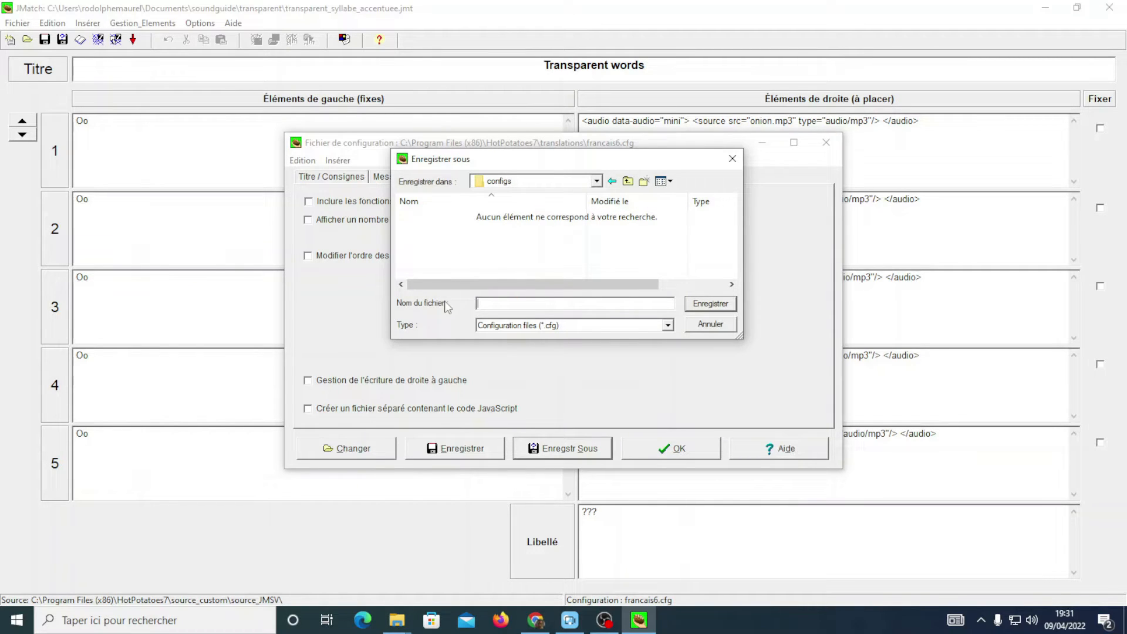
text(regroupement_audio)
key(Return)
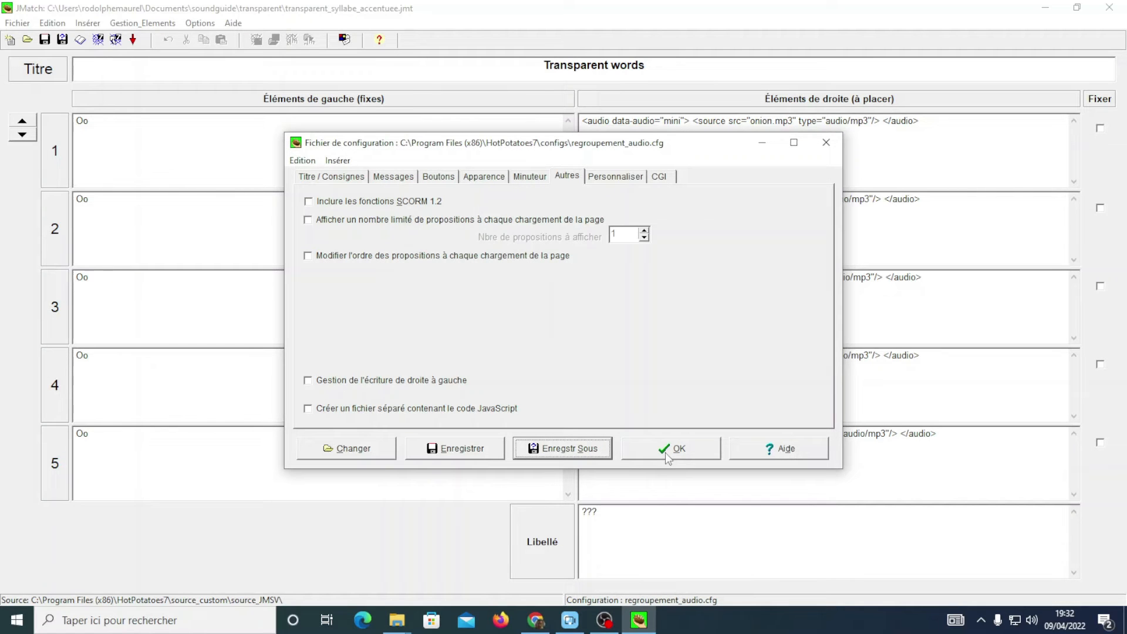
click(663, 452)
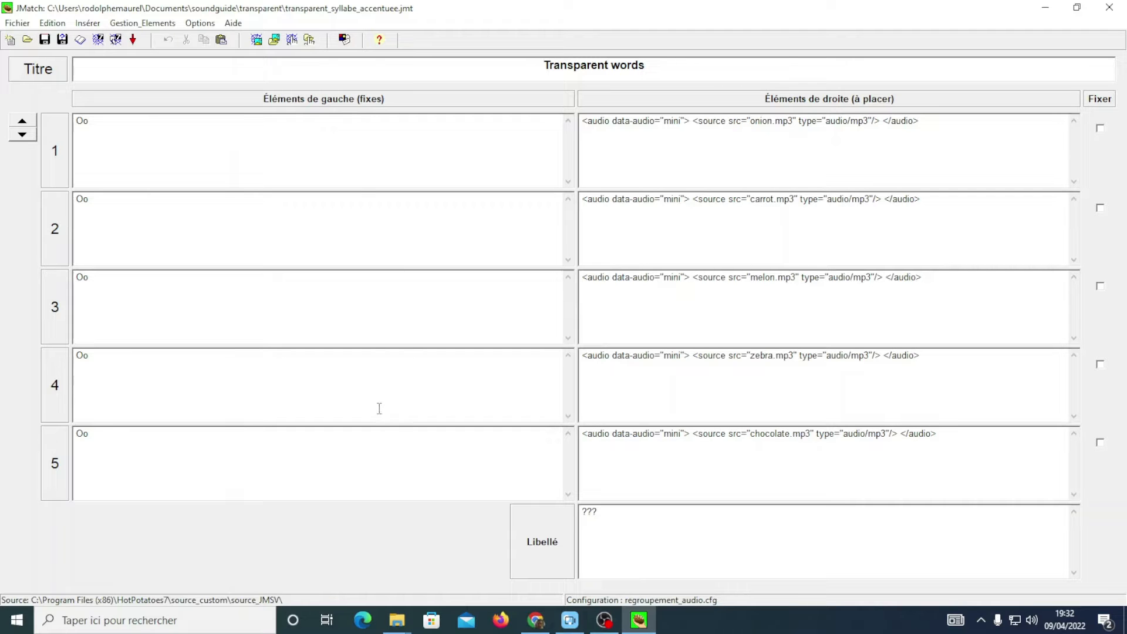
Step: Check which configuration file is loaded for the exercise's web page
click(199, 23)
click(212, 37)
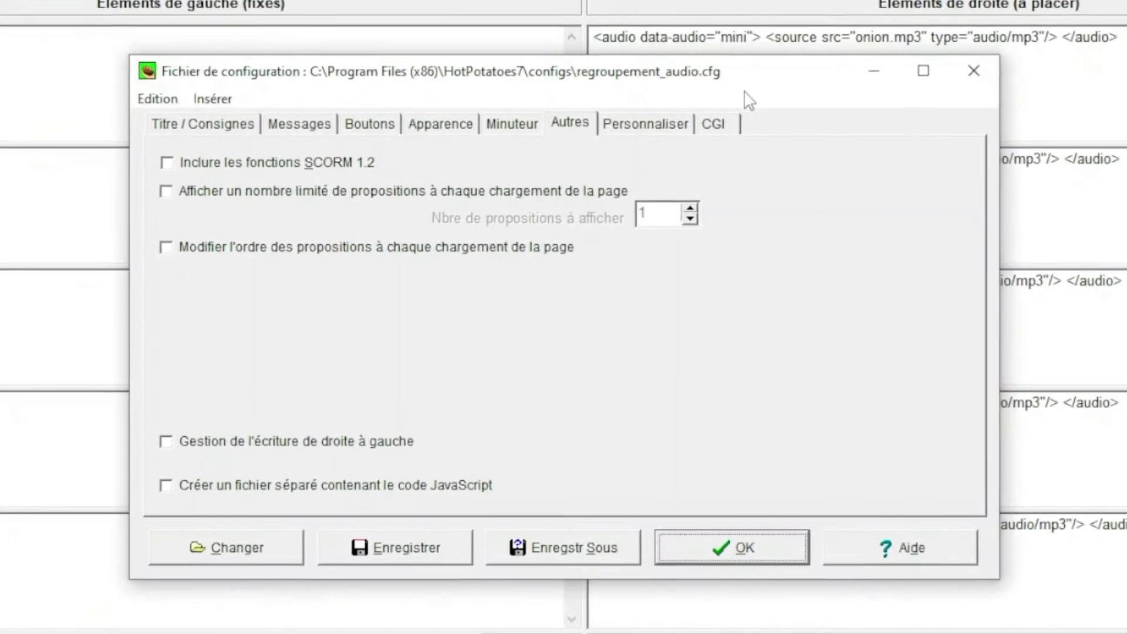
click(763, 565)
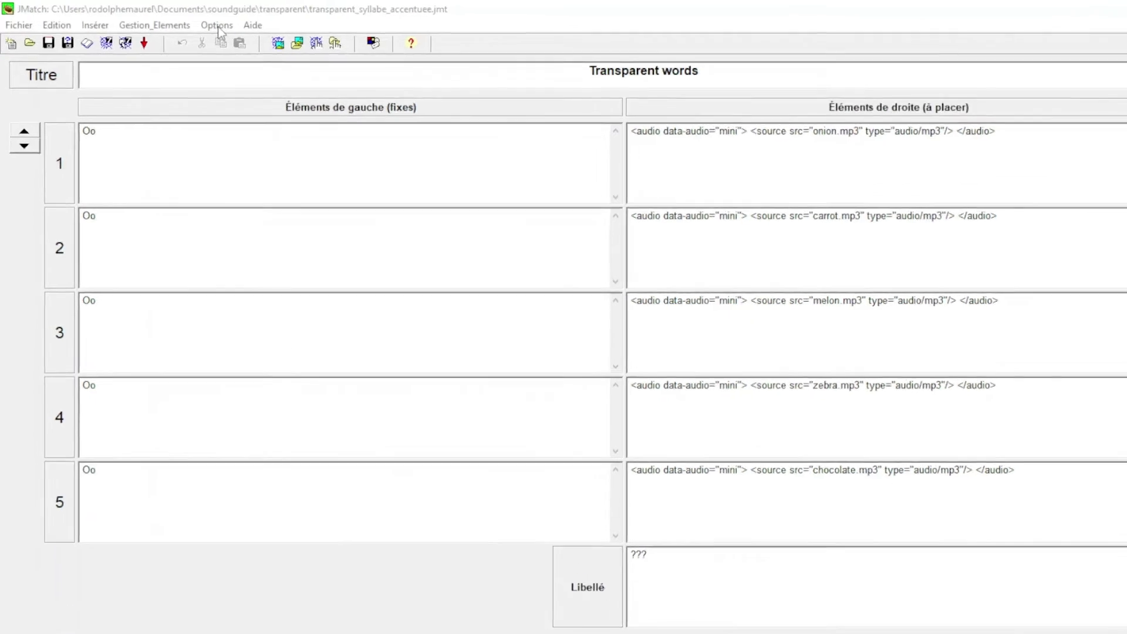
Step: Set the source file location to the source_JMS folder inside source_custom\JMS_210
click(199, 23)
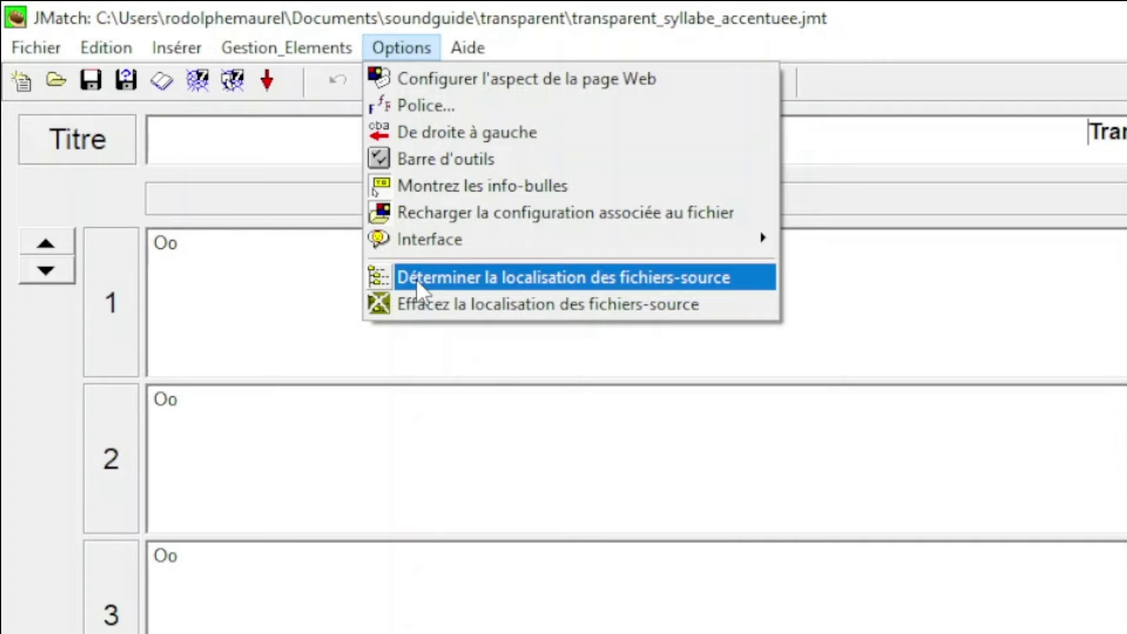
click(504, 275)
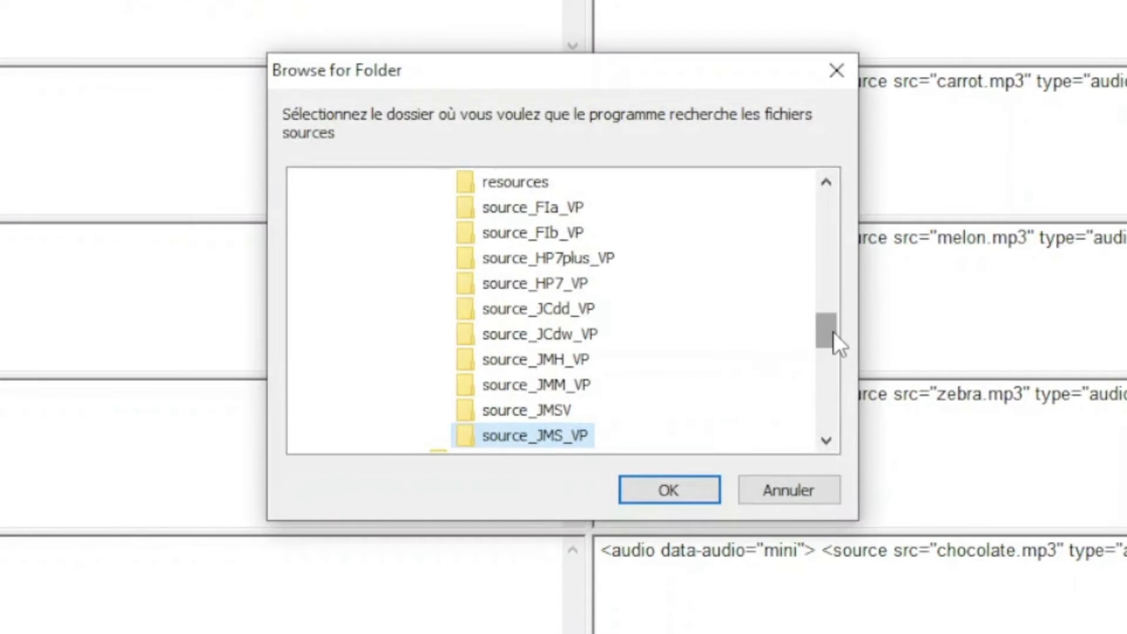
drag(828, 332, 801, 319)
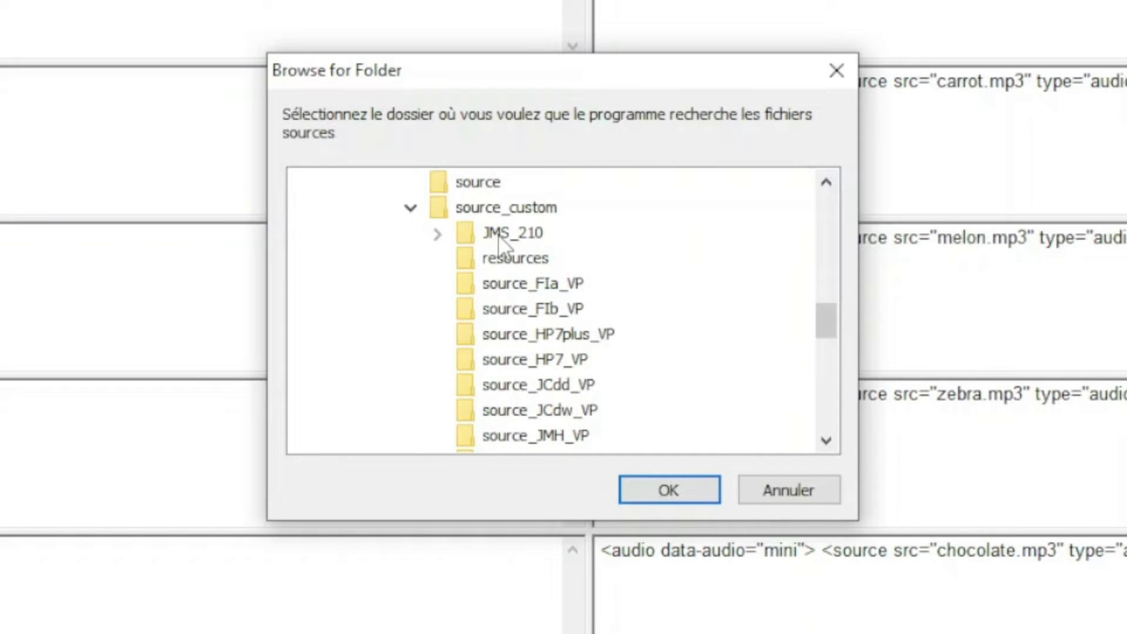
click(499, 234)
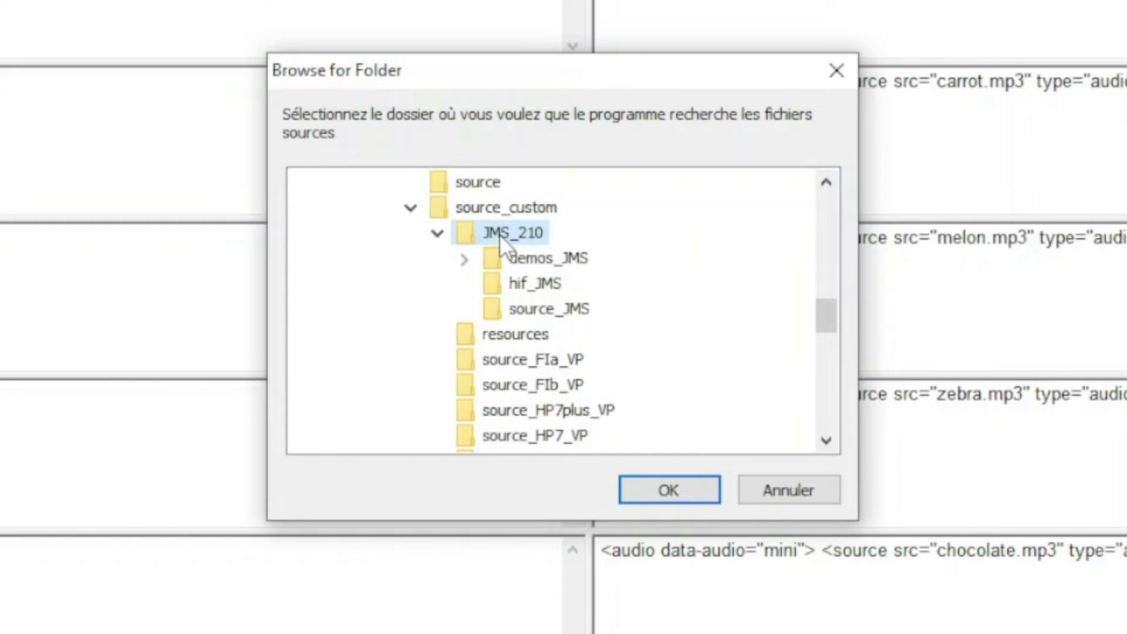
click(534, 310)
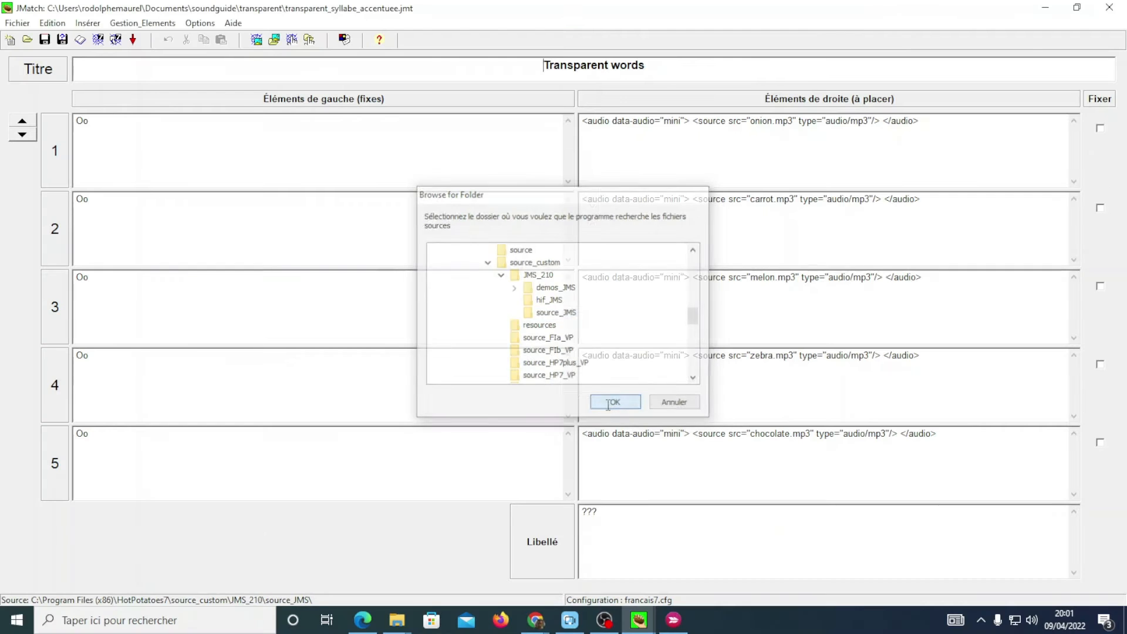
click(645, 496)
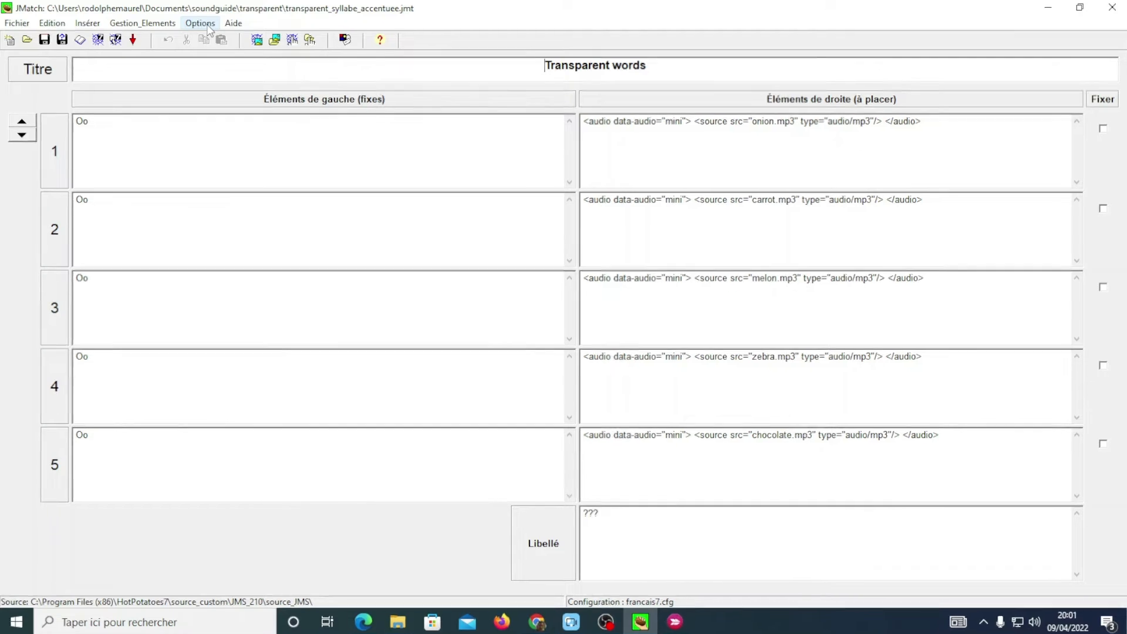
Step: Load the French interface JMS_203_fr.hif from the JMS_210 hif_JMS folder, without applying it to the other Hot Potatoes modules
click(206, 26)
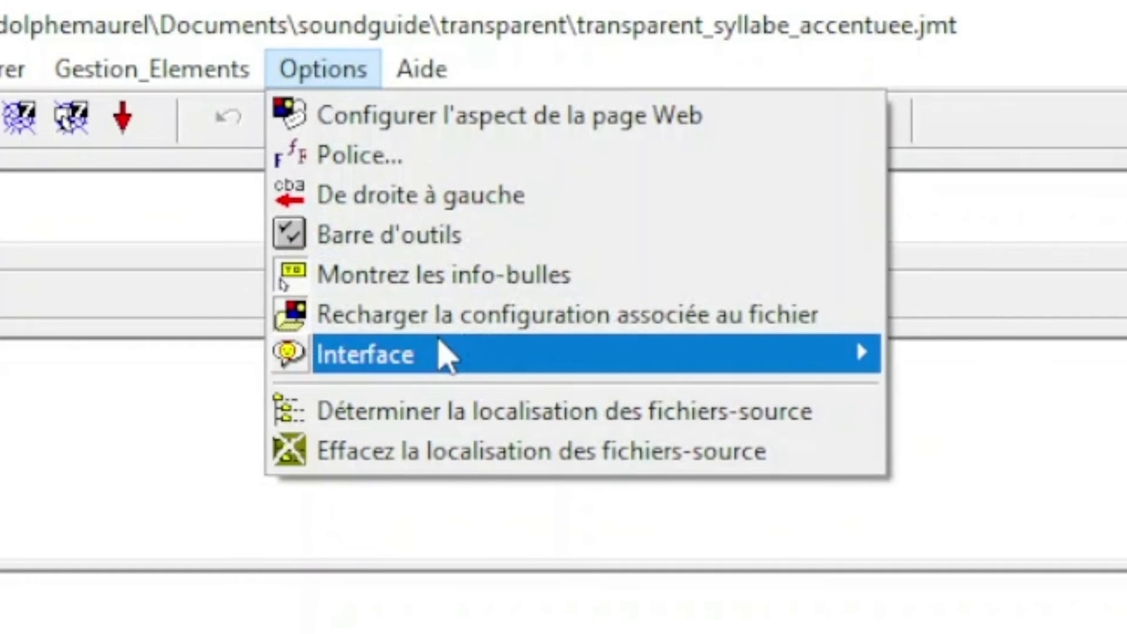
mouse_move(740, 296)
click(926, 355)
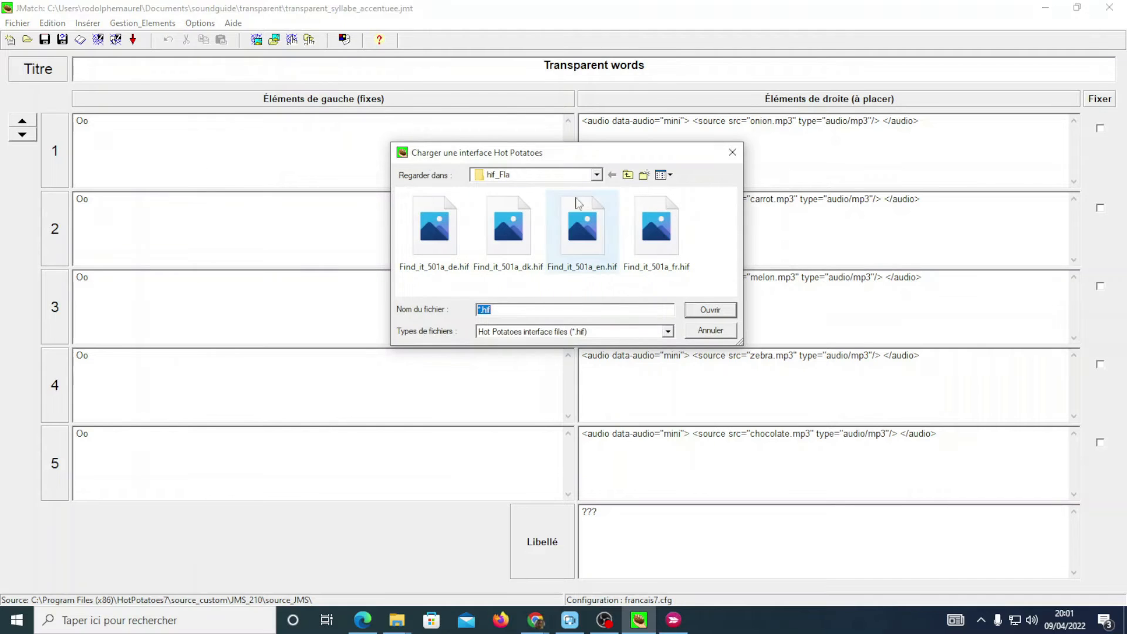
click(628, 175)
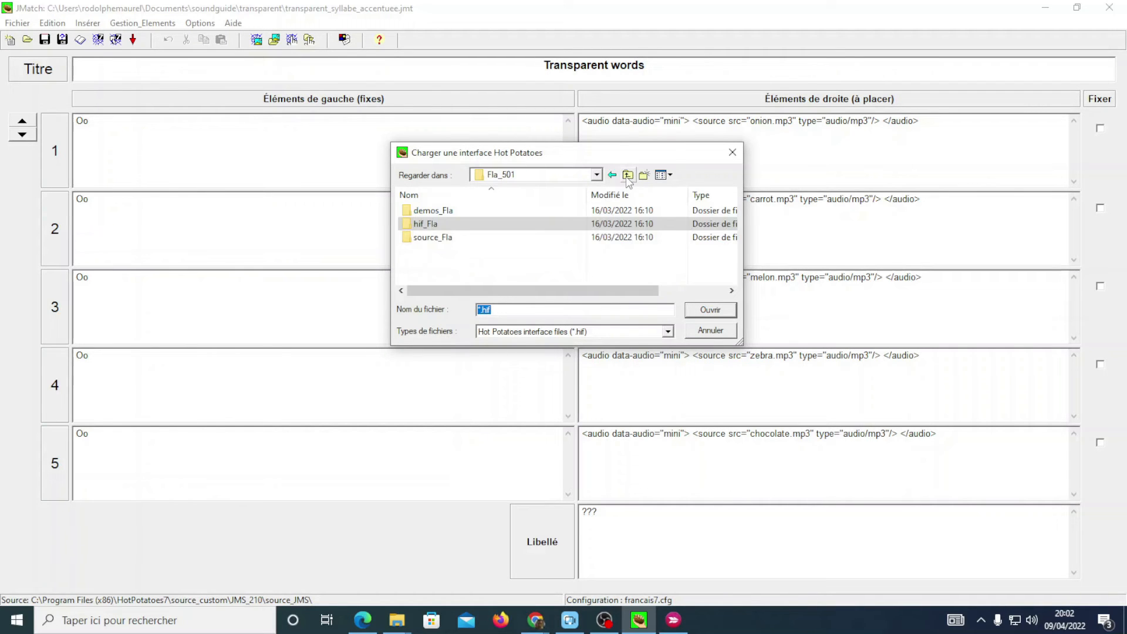
click(628, 175)
double_click(437, 264)
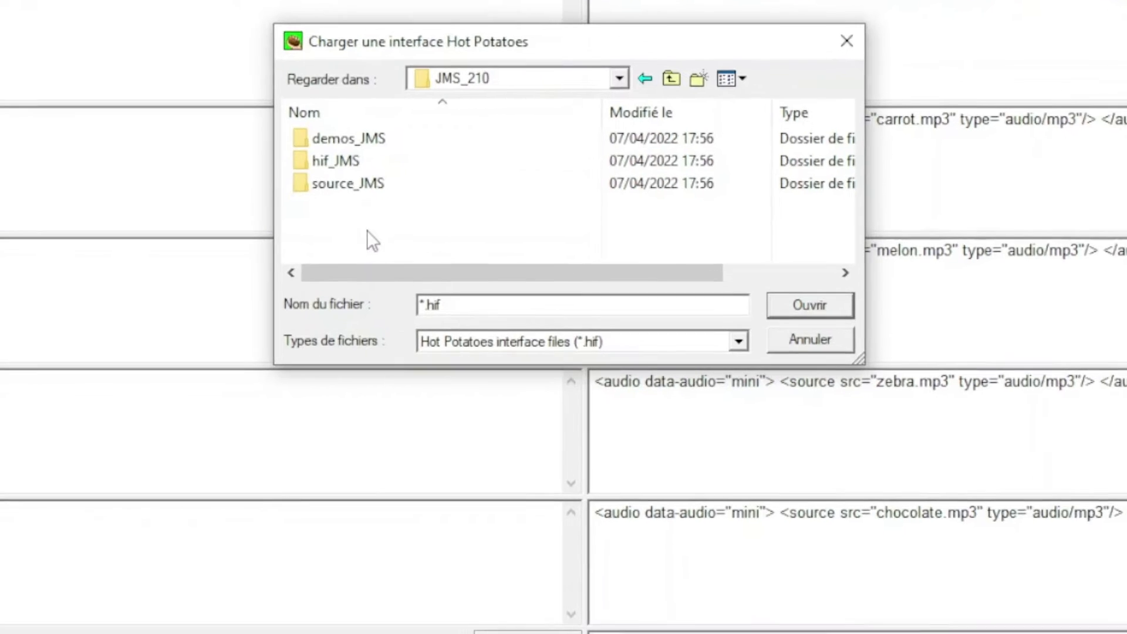
double_click(346, 164)
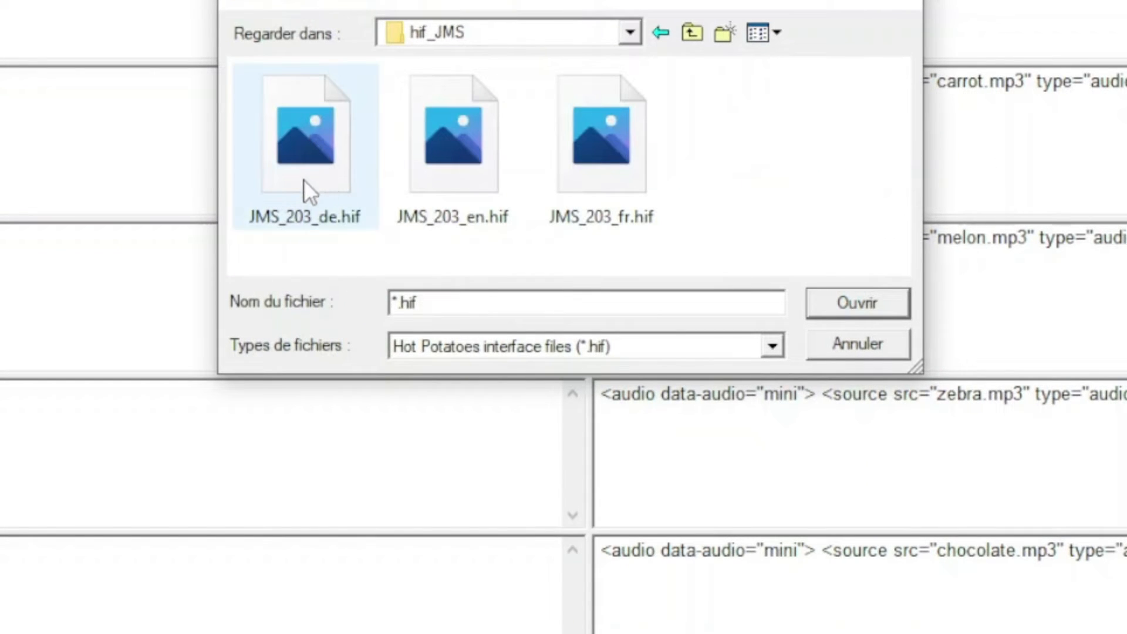
double_click(624, 176)
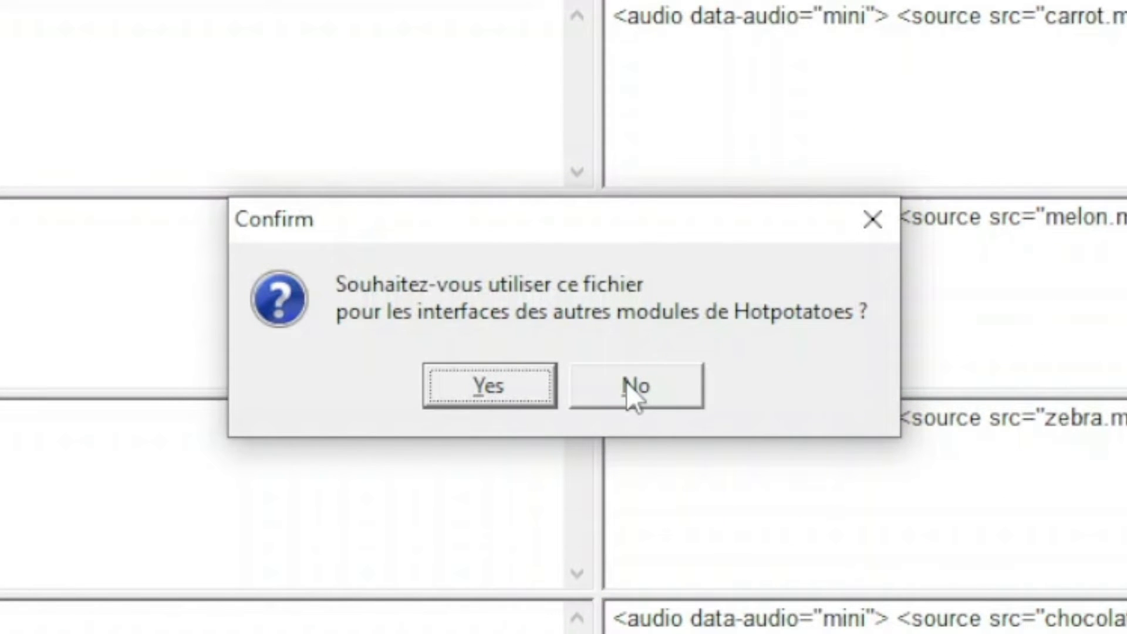
click(625, 382)
Step: Set the web page's custom variable for automatic colouring of correct or wrong answers to 1
click(212, 27)
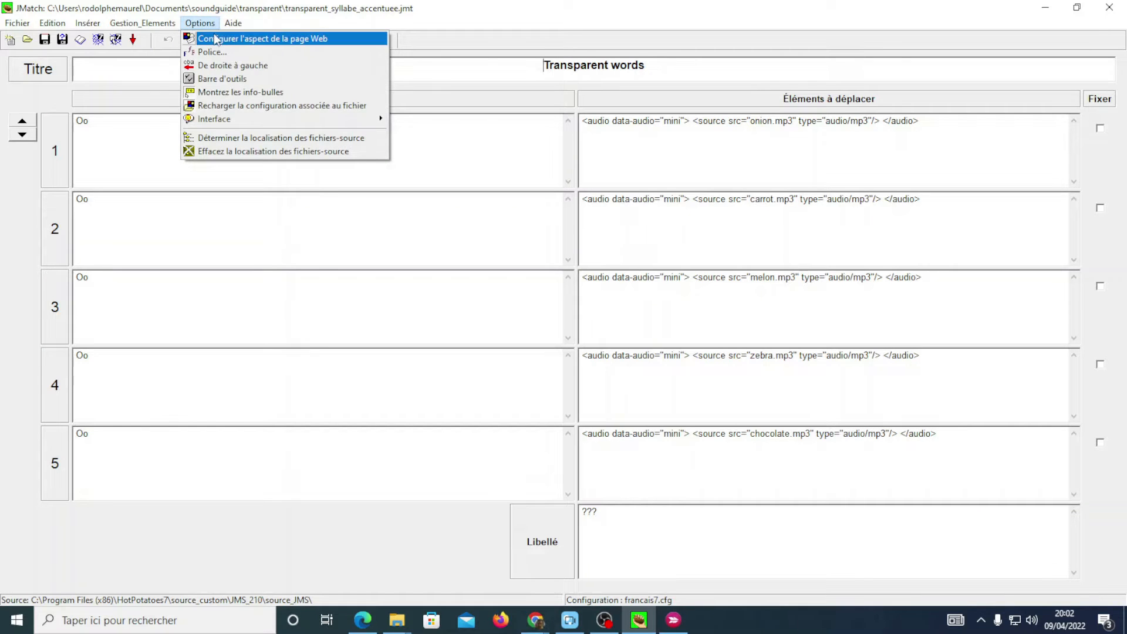
click(216, 39)
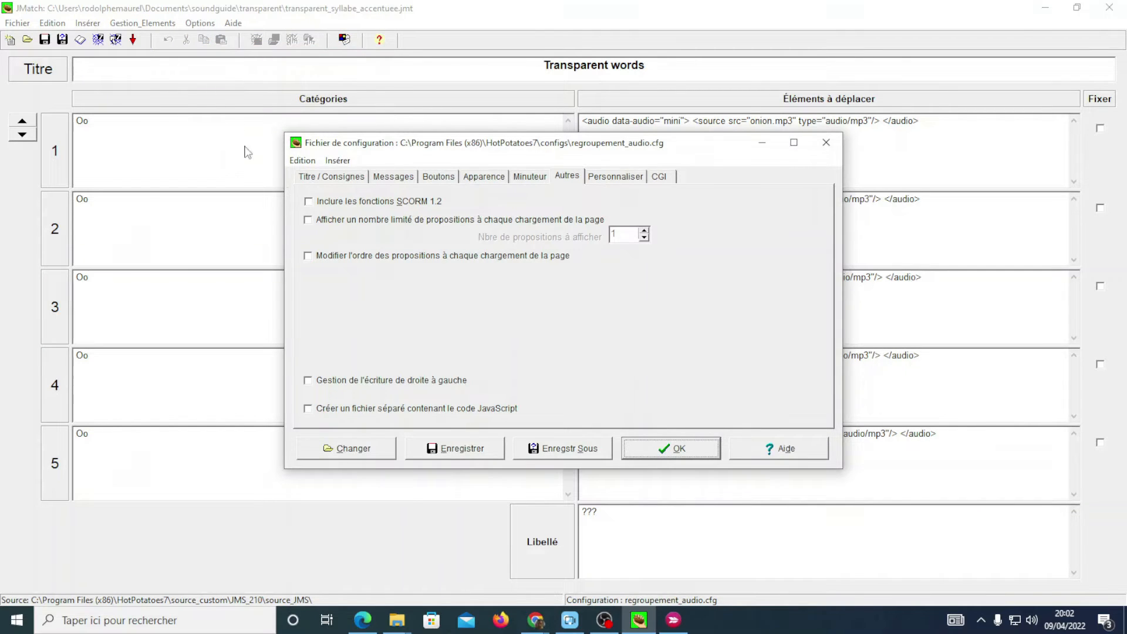
click(306, 180)
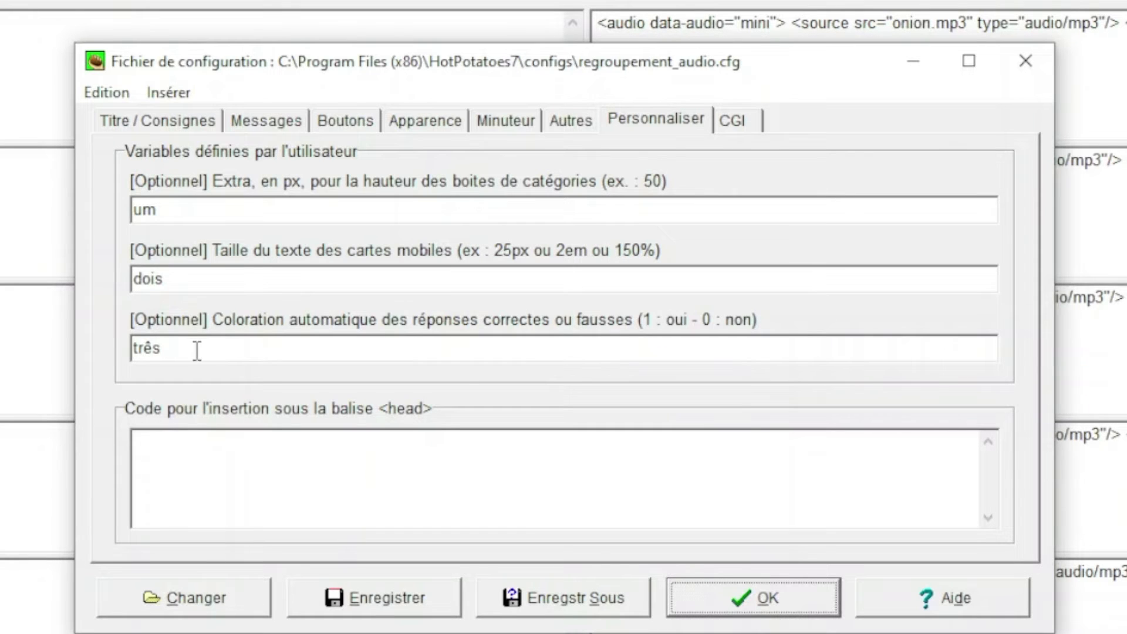
drag(196, 349, 88, 332)
text(1)
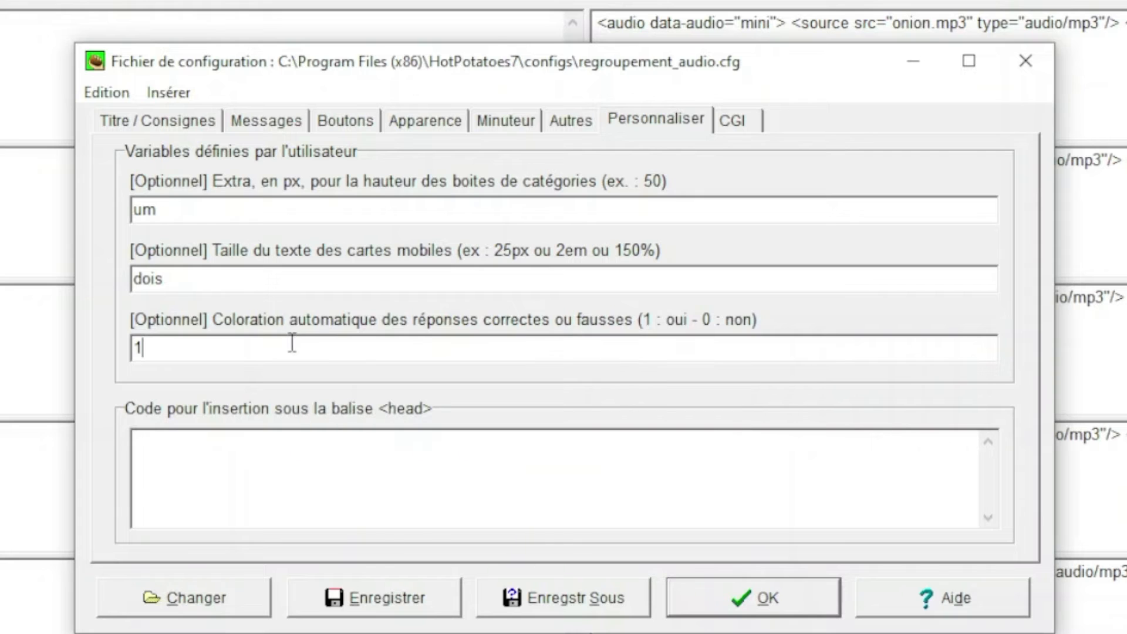
drag(231, 354, 93, 347)
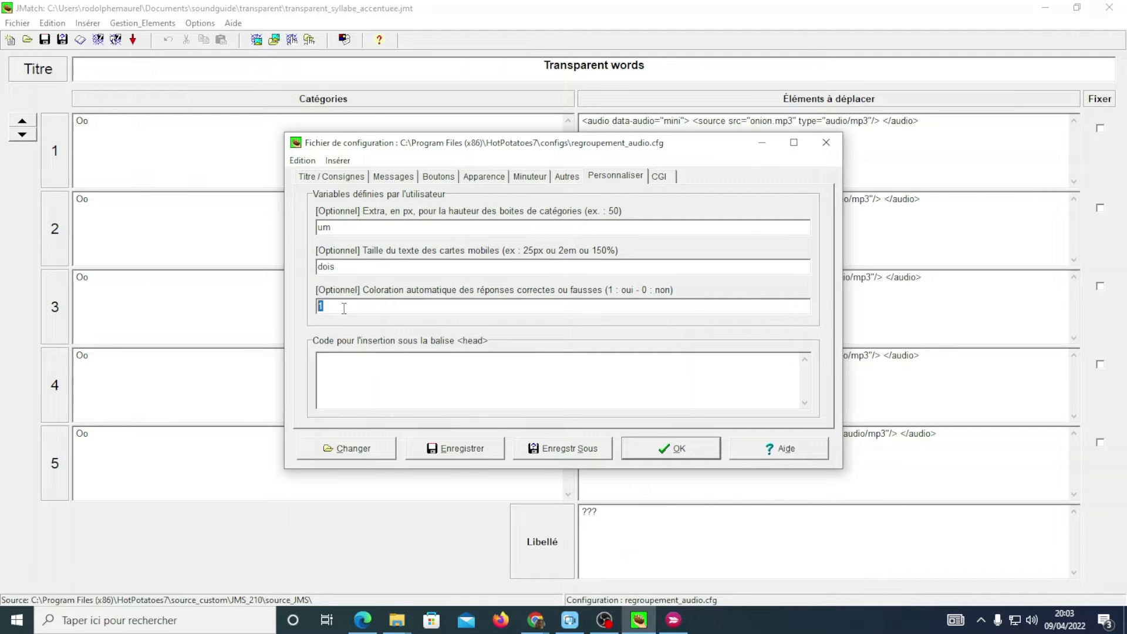
Step: Set the colour of well-placed items to green #00ff00 and of misplaced items to red #ff0000, and accept the configuration
click(484, 178)
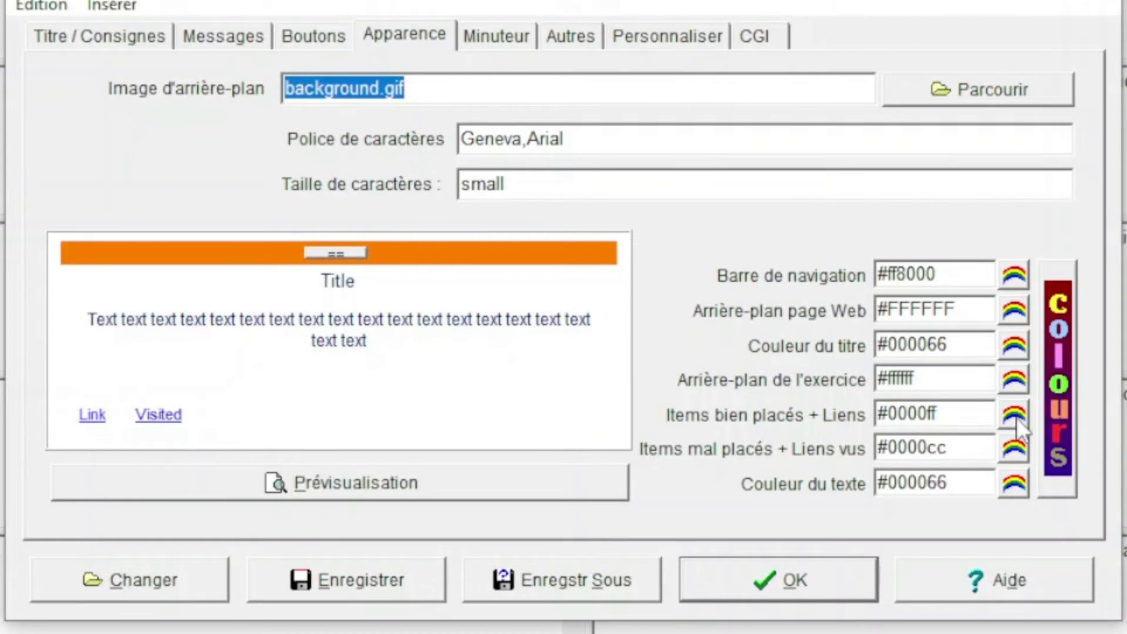
click(1016, 414)
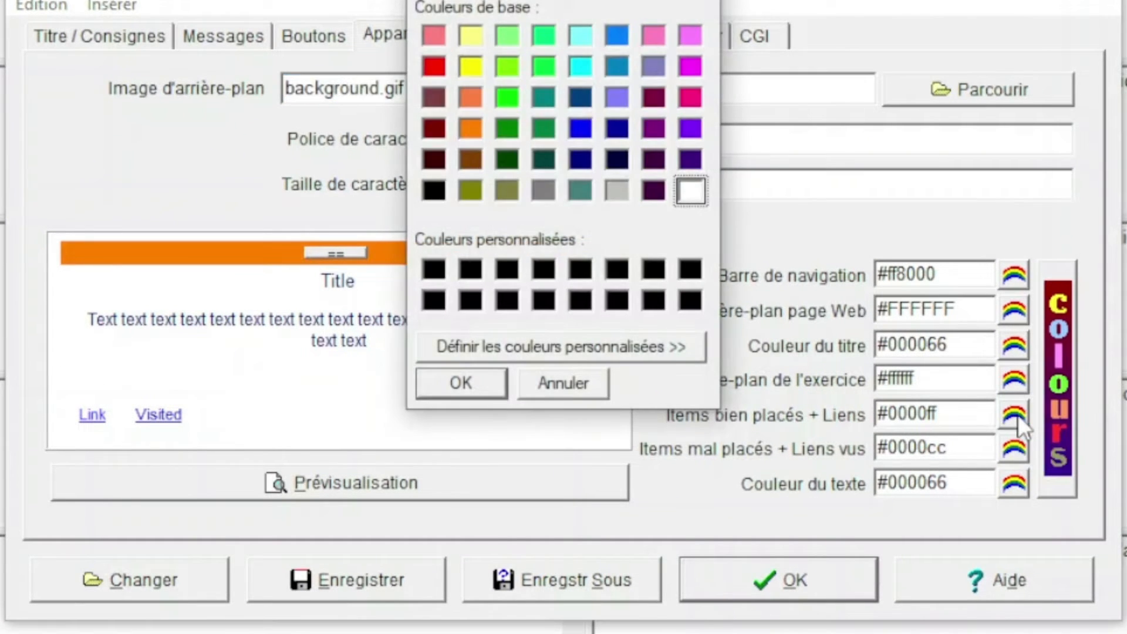
click(512, 101)
click(461, 382)
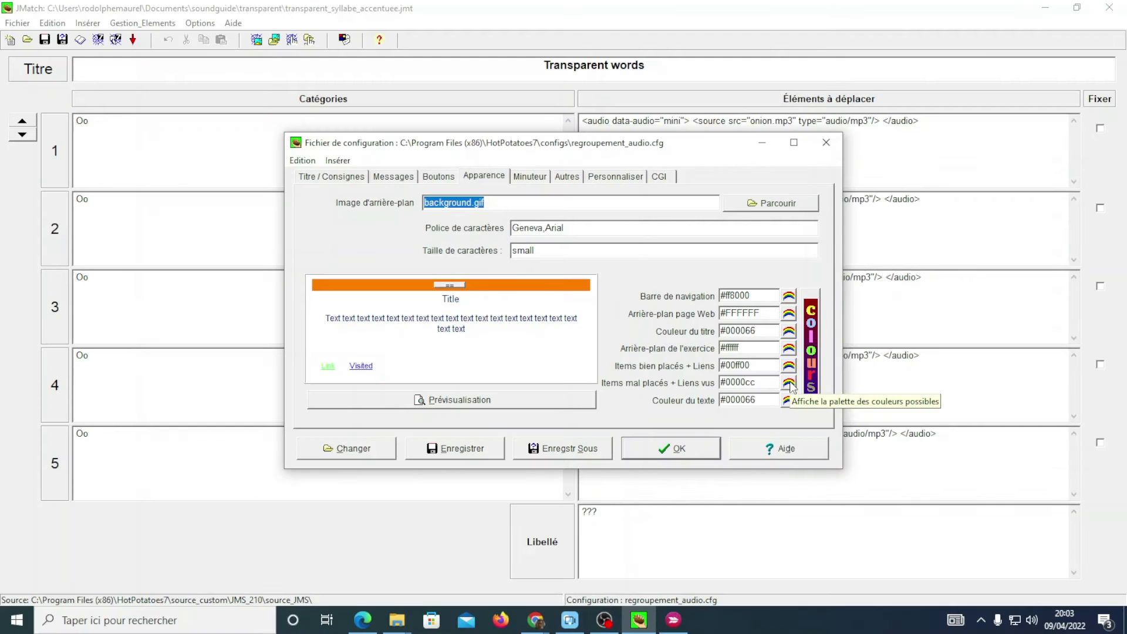
click(789, 383)
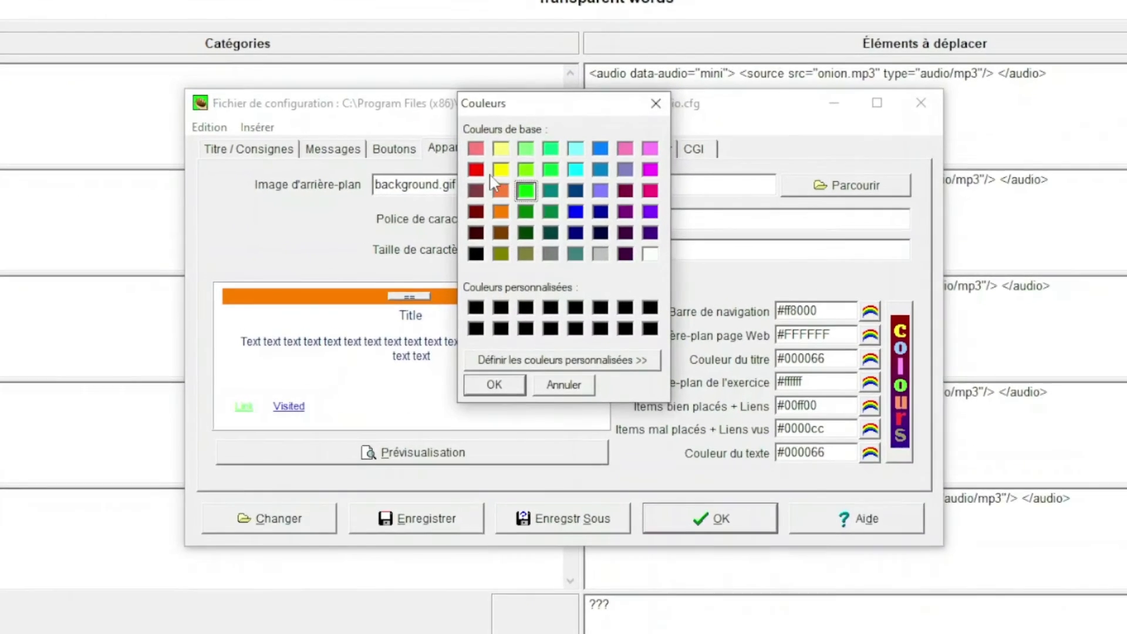
click(476, 170)
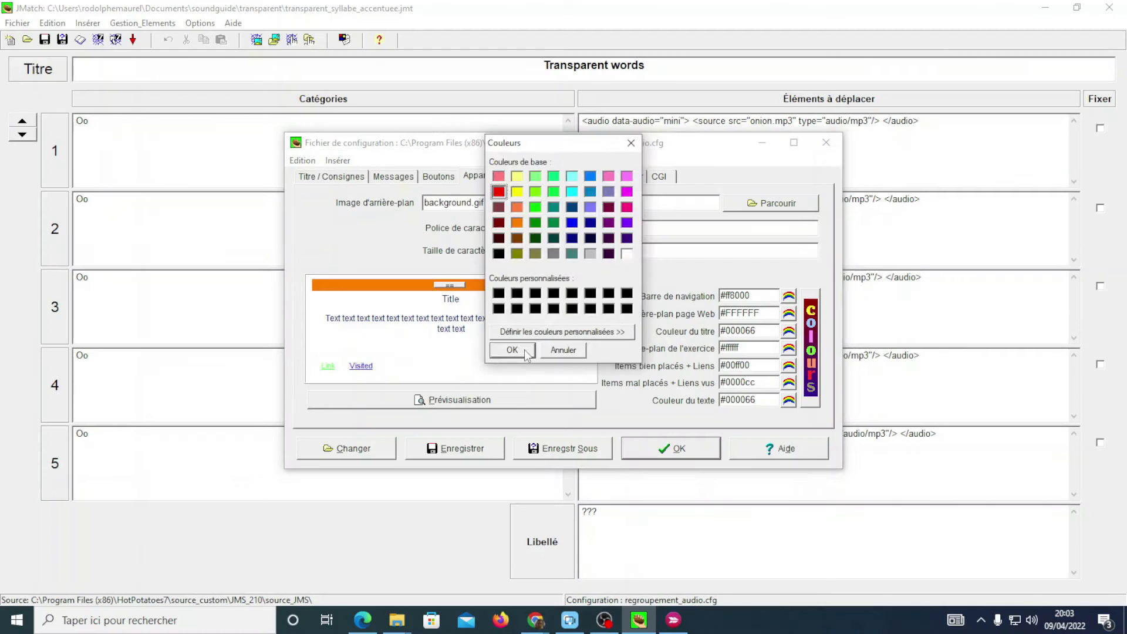
key(Return)
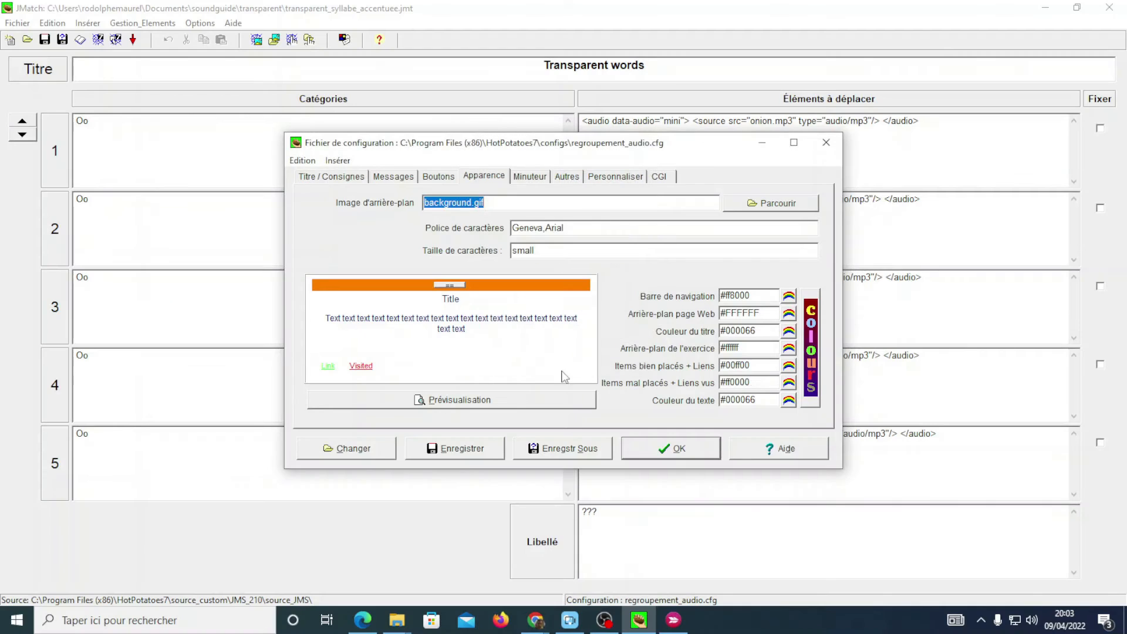
click(656, 446)
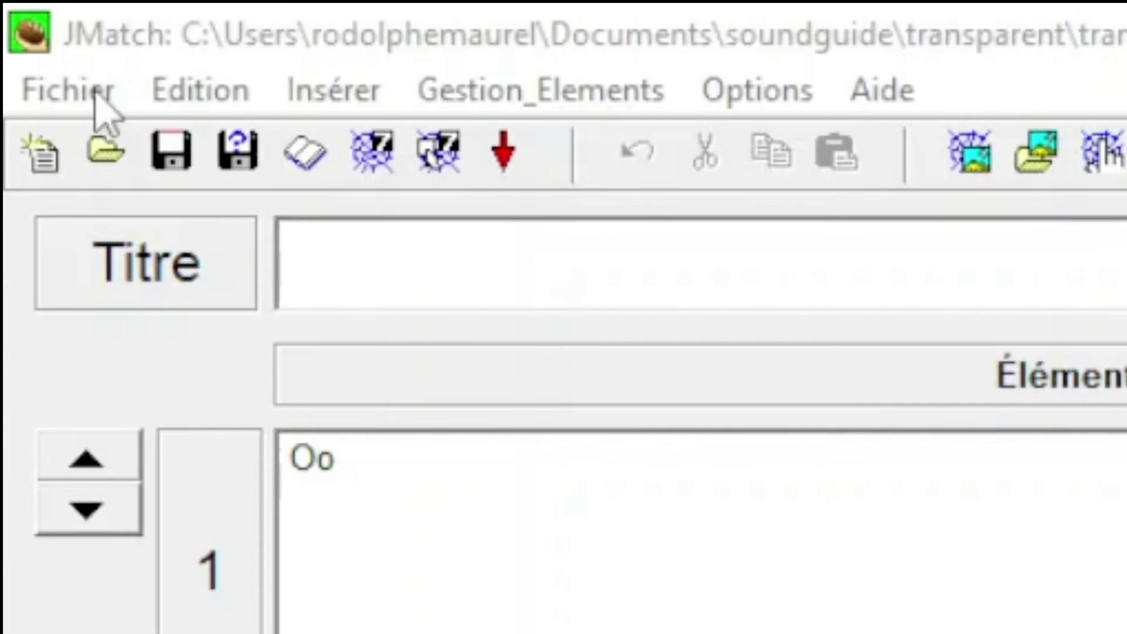
Step: Export the exercise as a drag-and-drop web page, saved as transparent_syllabe_accentuee.htm in the transparent folder
click(99, 94)
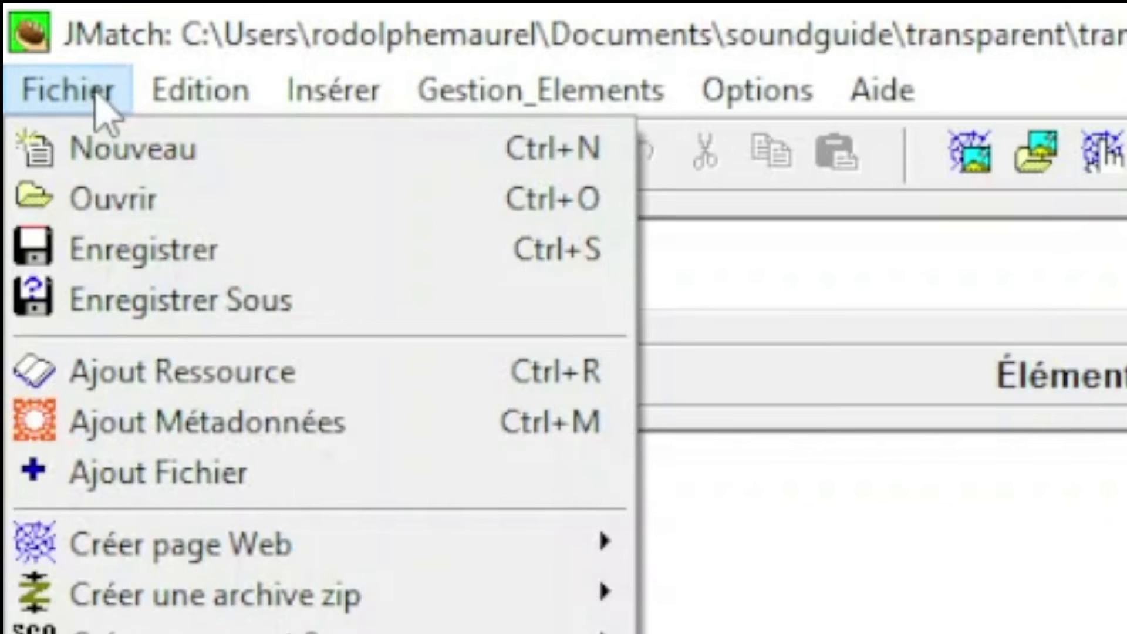
mouse_move(319, 558)
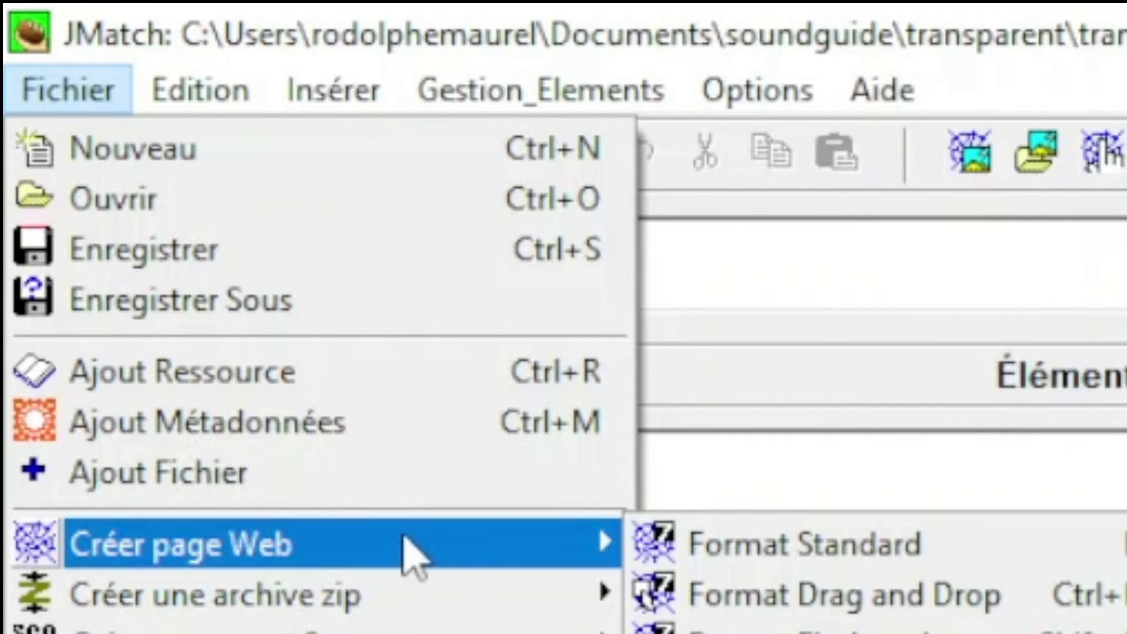
click(728, 599)
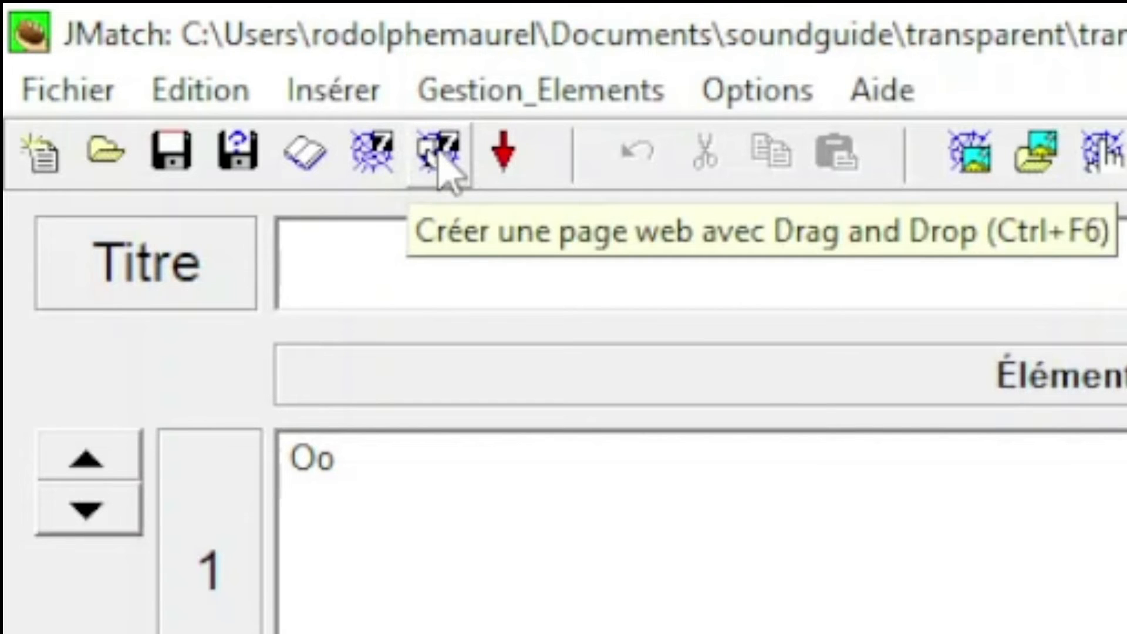
click(438, 153)
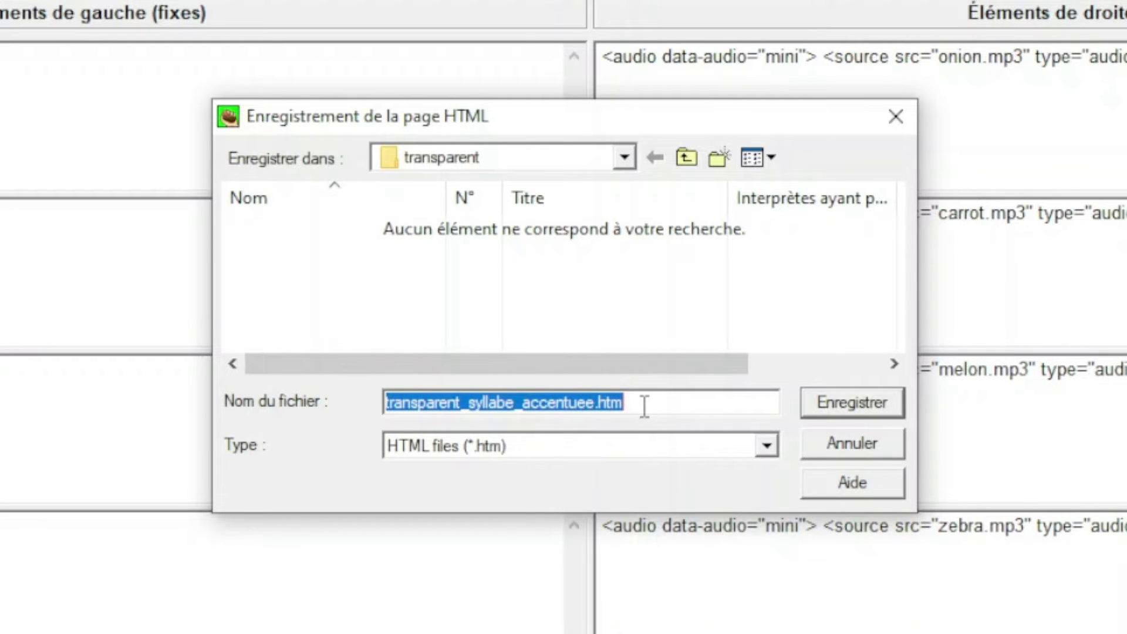
click(818, 401)
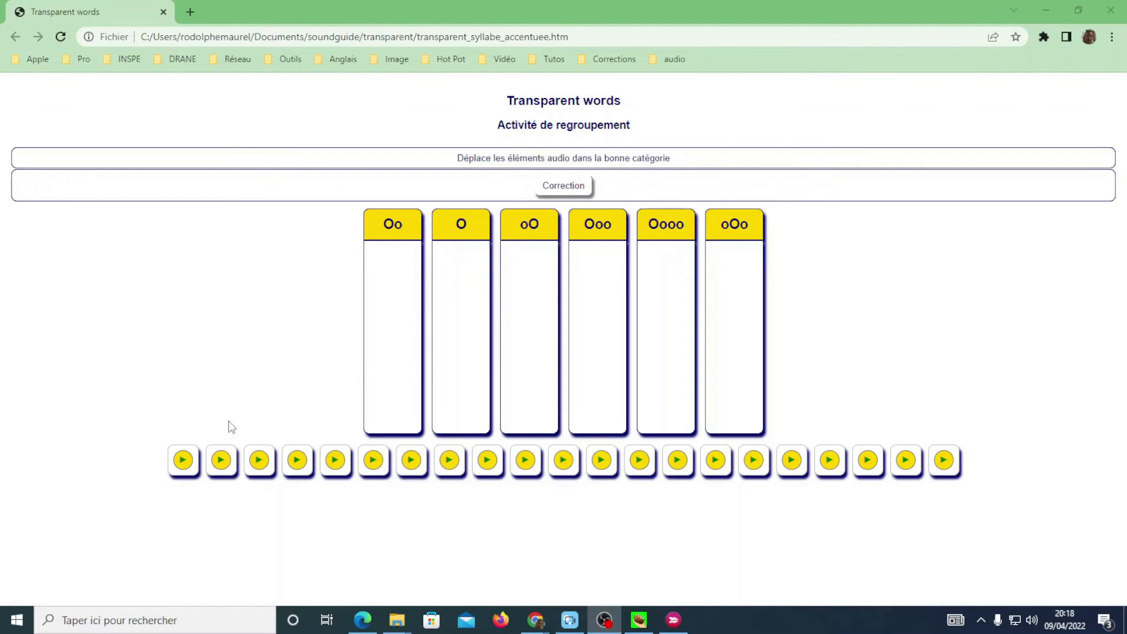
Step: Test the exported page by playing the first audio item, placing it in the Oooo column, and moving the second into the O column
click(184, 461)
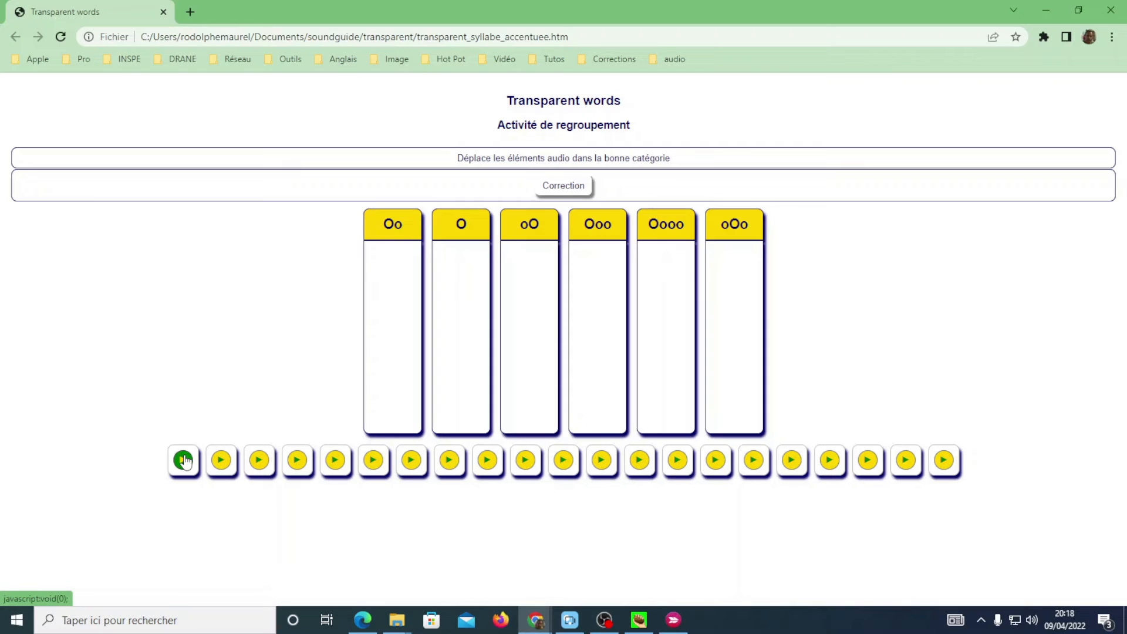
drag(184, 460, 660, 260)
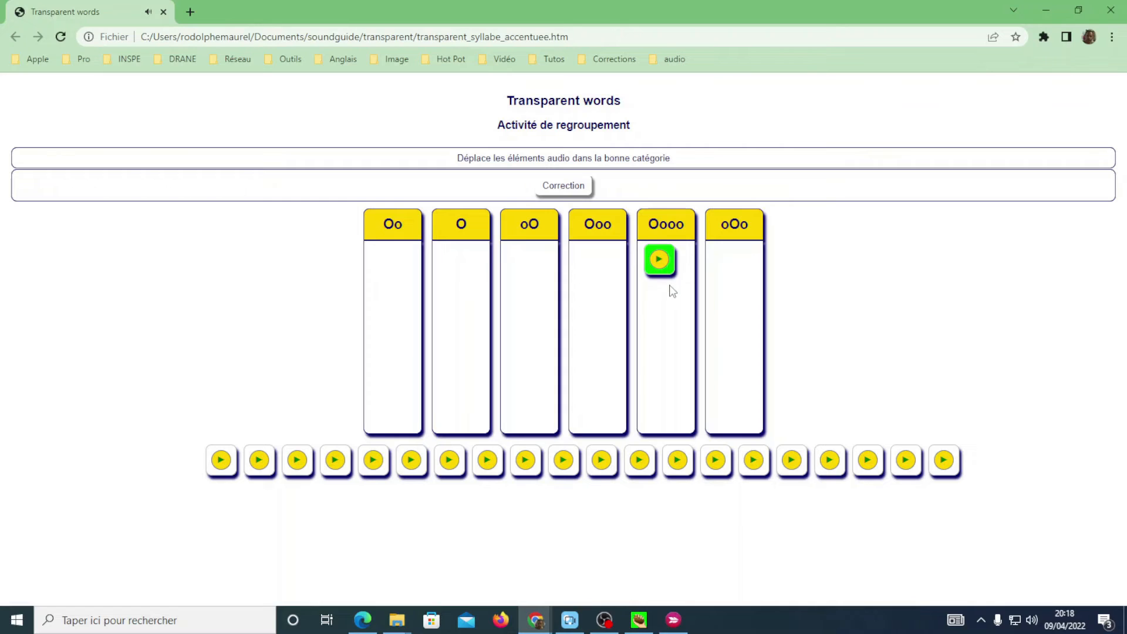
click(663, 264)
drag(220, 463, 460, 305)
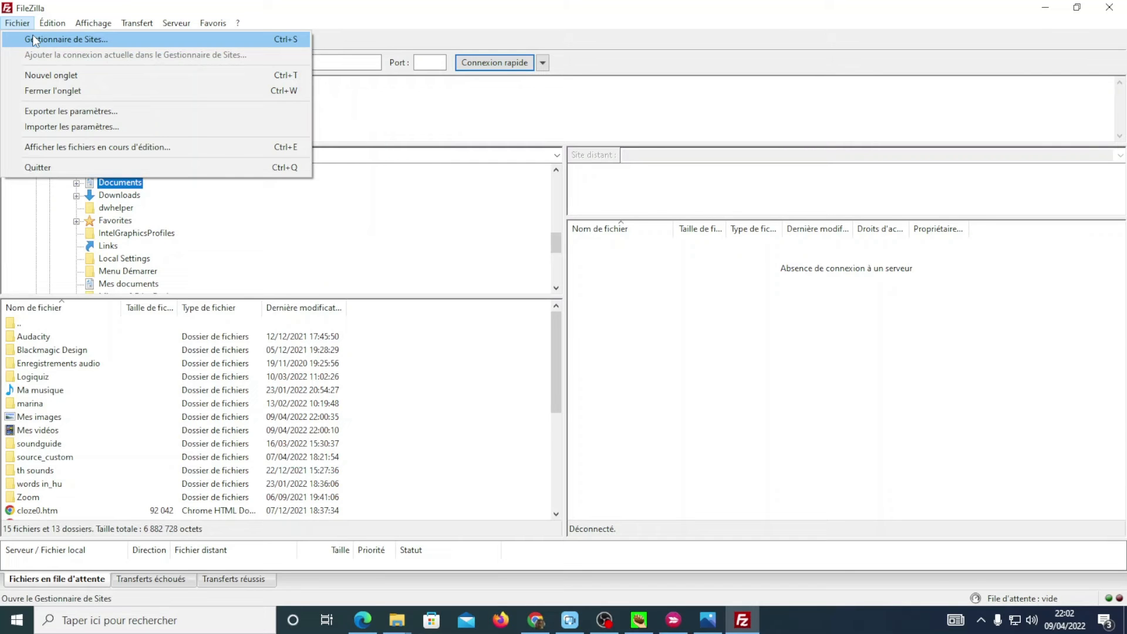
Step: Connect FileZilla to the saved Orange site from the site manager
click(33, 36)
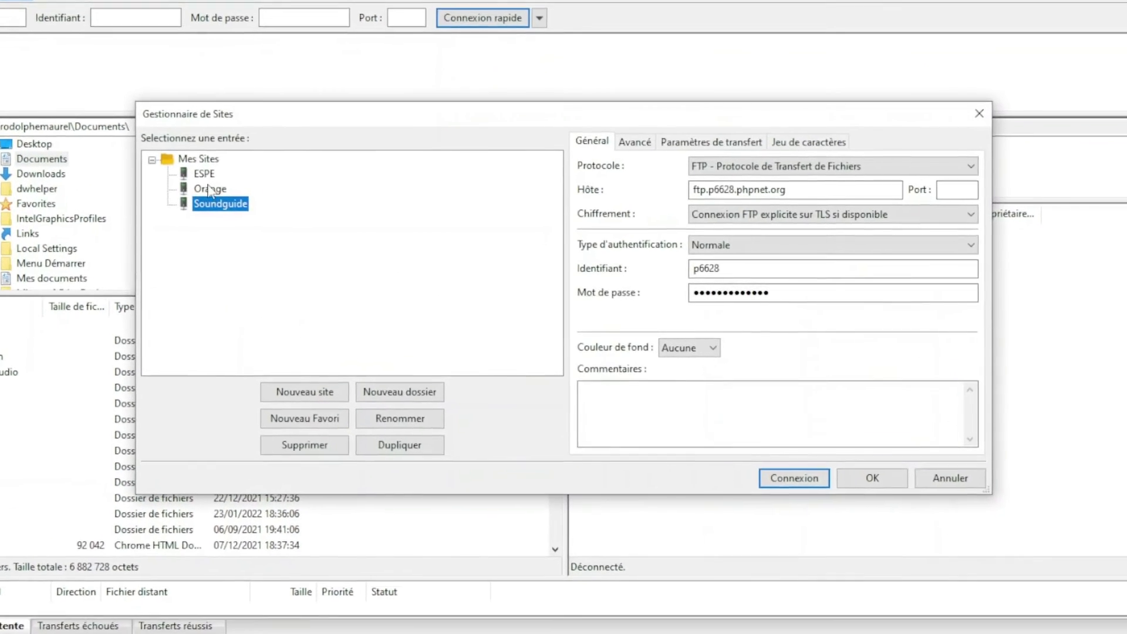
click(246, 196)
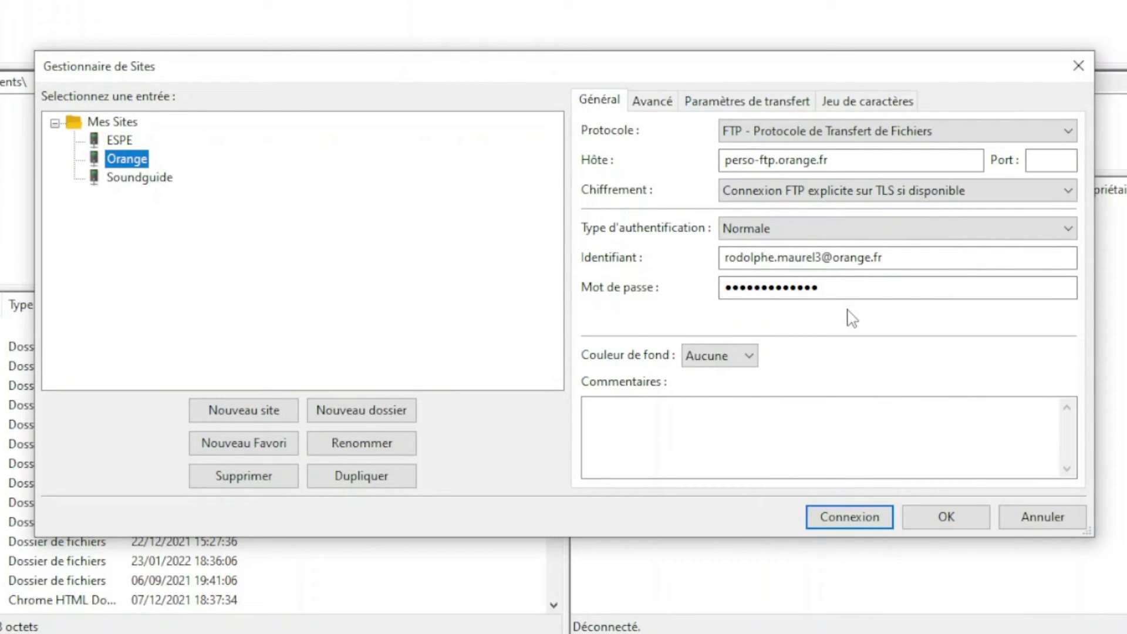
click(849, 516)
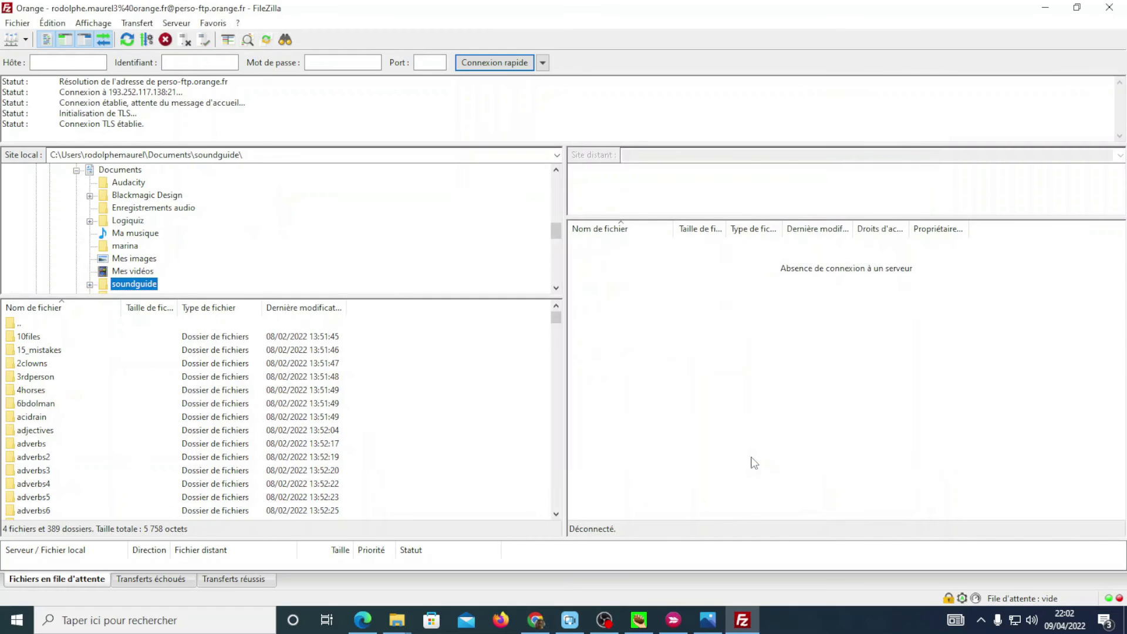
Step: Go to the local soundguide\transparent folder and upload the whole folder to the root of the remote site
click(243, 154)
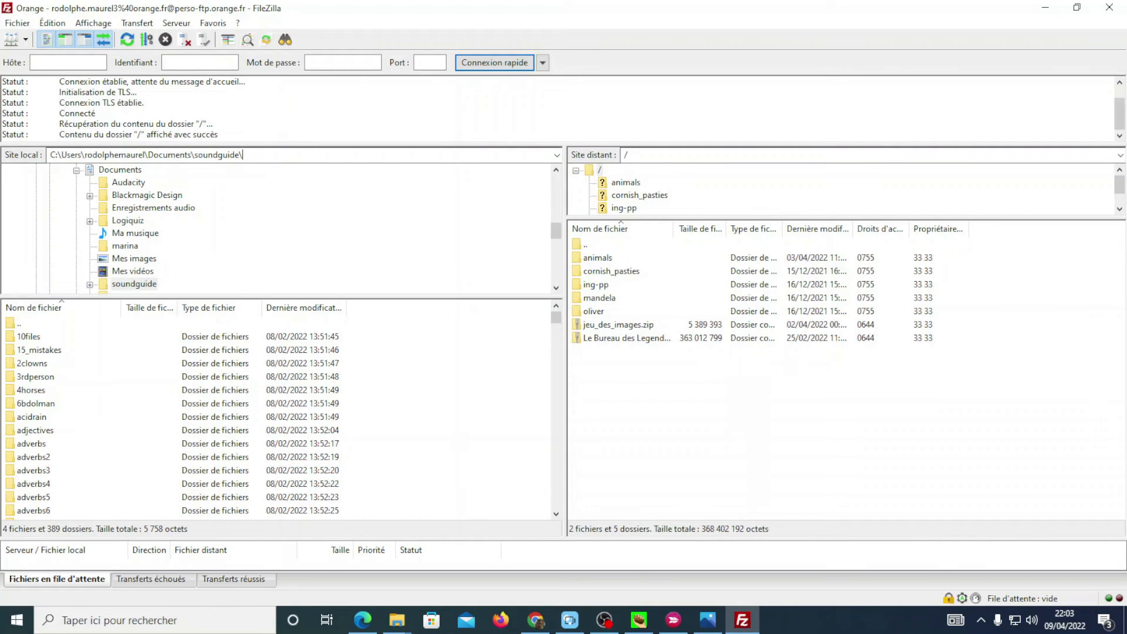
text(transparent)
key(Return)
click(156, 287)
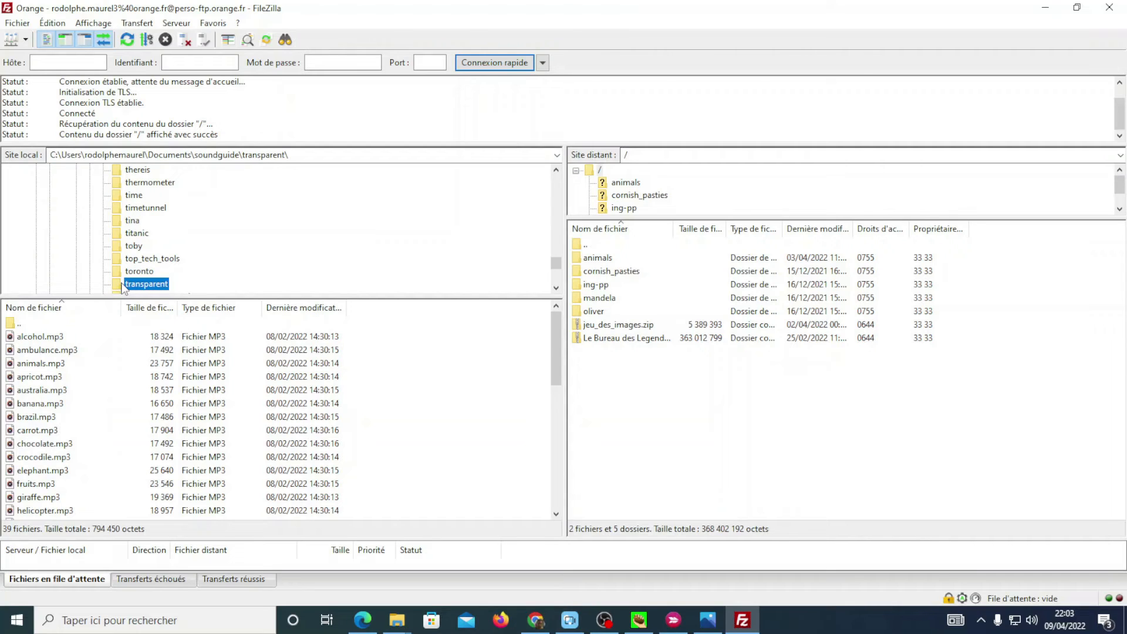
drag(123, 287, 633, 371)
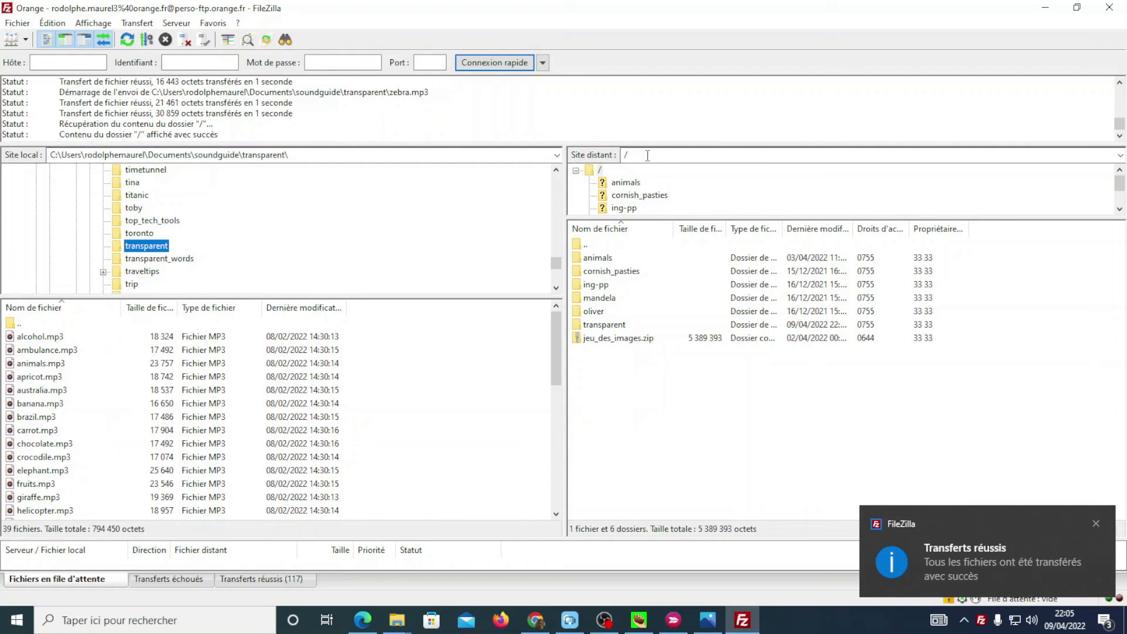
Step: Open the uploaded transparent folder on the remote site and look through its files
click(614, 323)
click(615, 324)
double_click(595, 326)
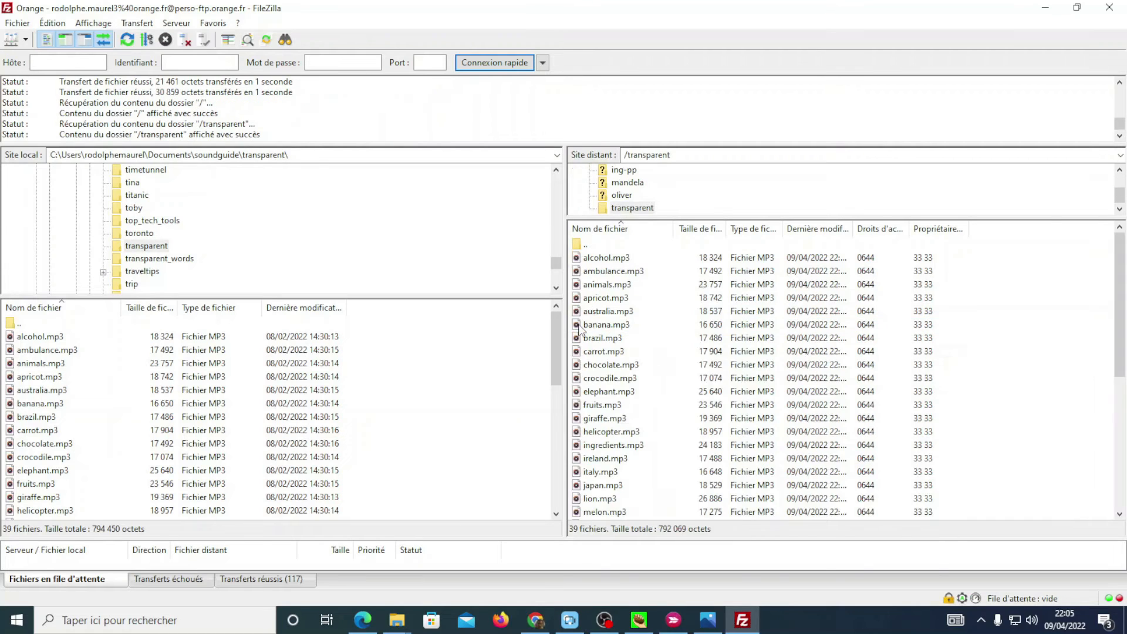
scroll(673, 422, down, 4)
scroll(673, 460, down, 2)
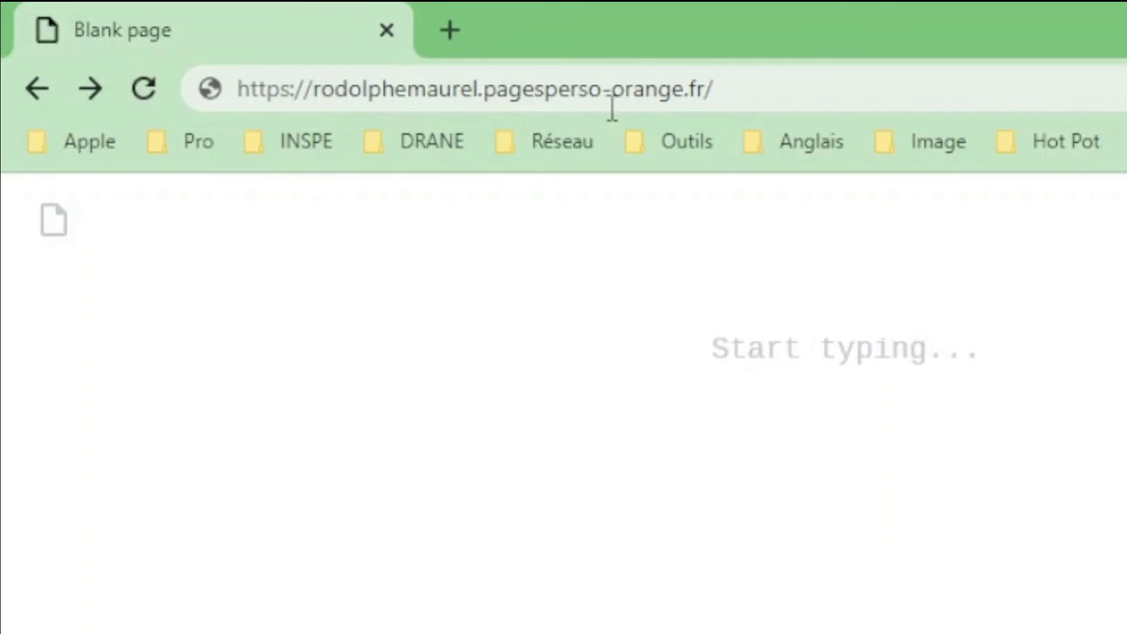
Step: Switch to the web browser and extend the personal site's base address to reach the uploaded exercise
click(820, 95)
triple_click(820, 95)
click(820, 94)
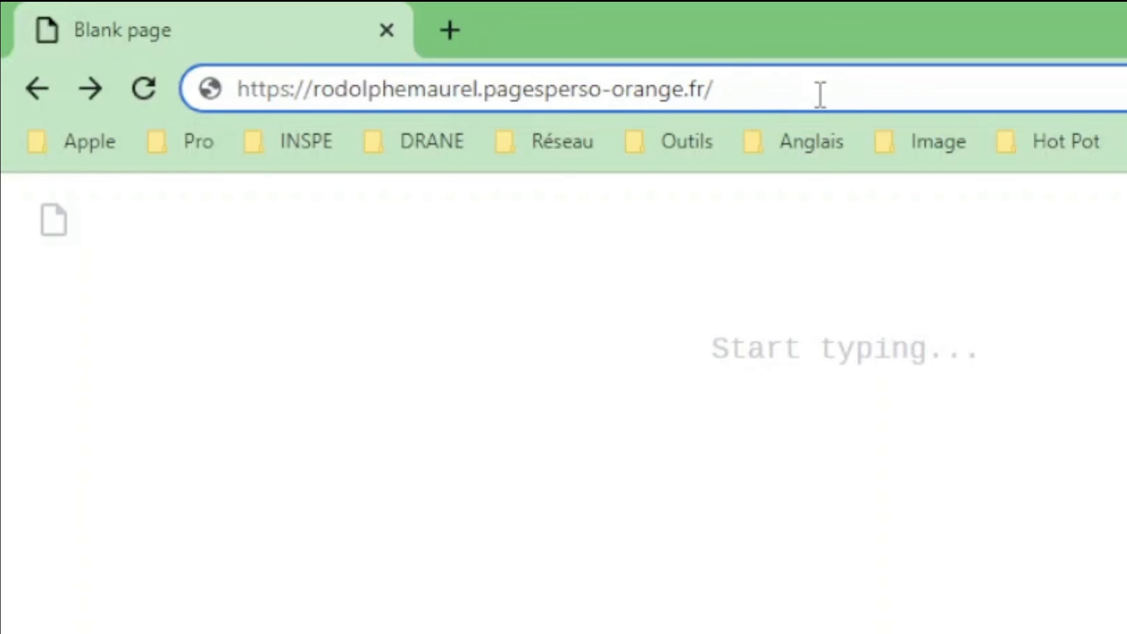
text(t)
click(939, 277)
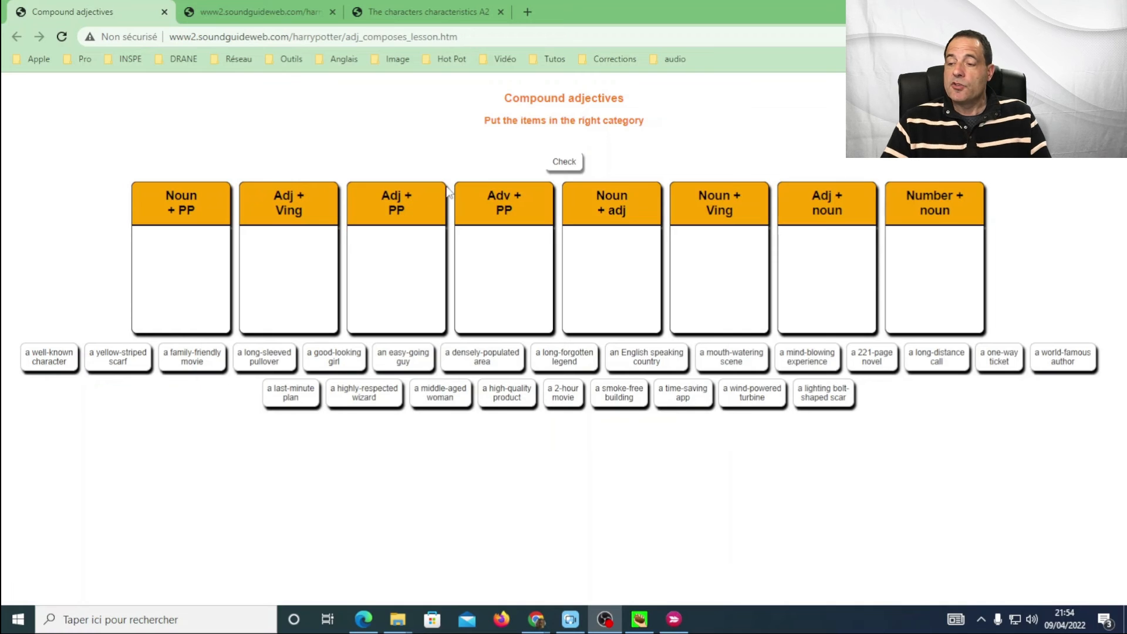
Step: Try moving the "a family-friendly movie" item just below the Noun + PP column in the Compound adjectives exercise
drag(212, 354, 209, 349)
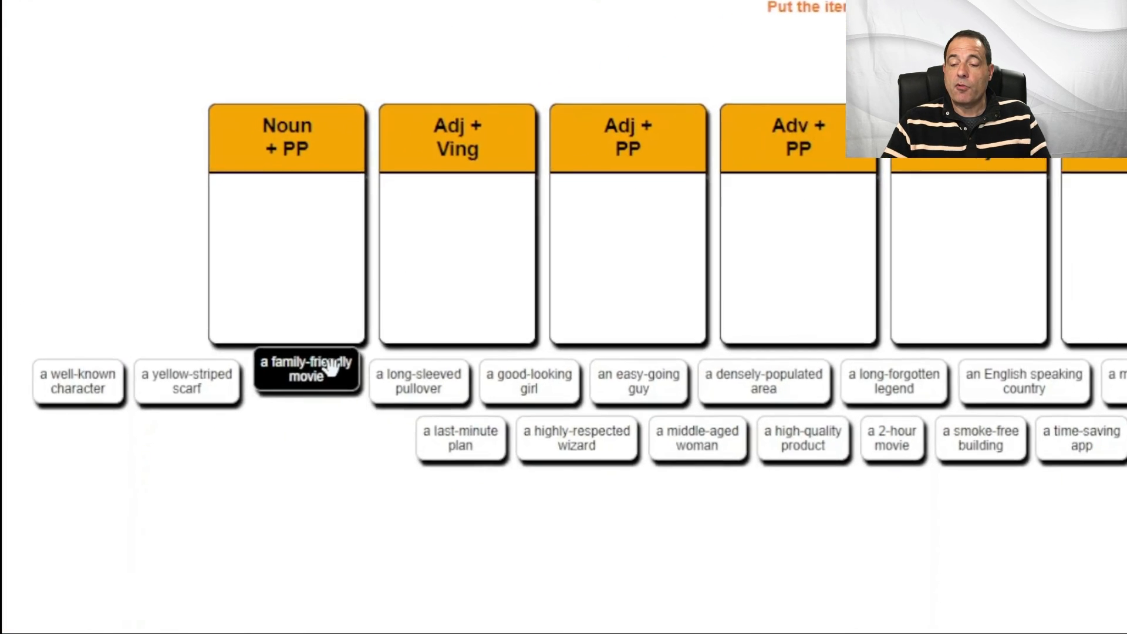
mouse_move(331, 368)
mouse_down()
mouse_move(318, 211)
mouse_move(335, 353)
mouse_up()
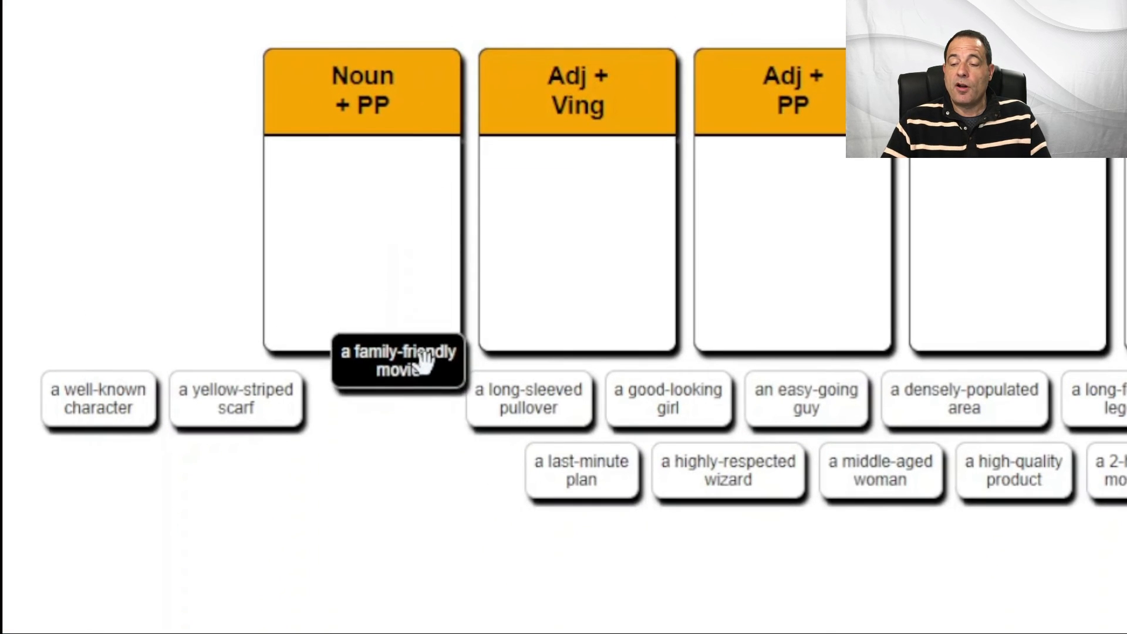
drag(423, 362, 425, 400)
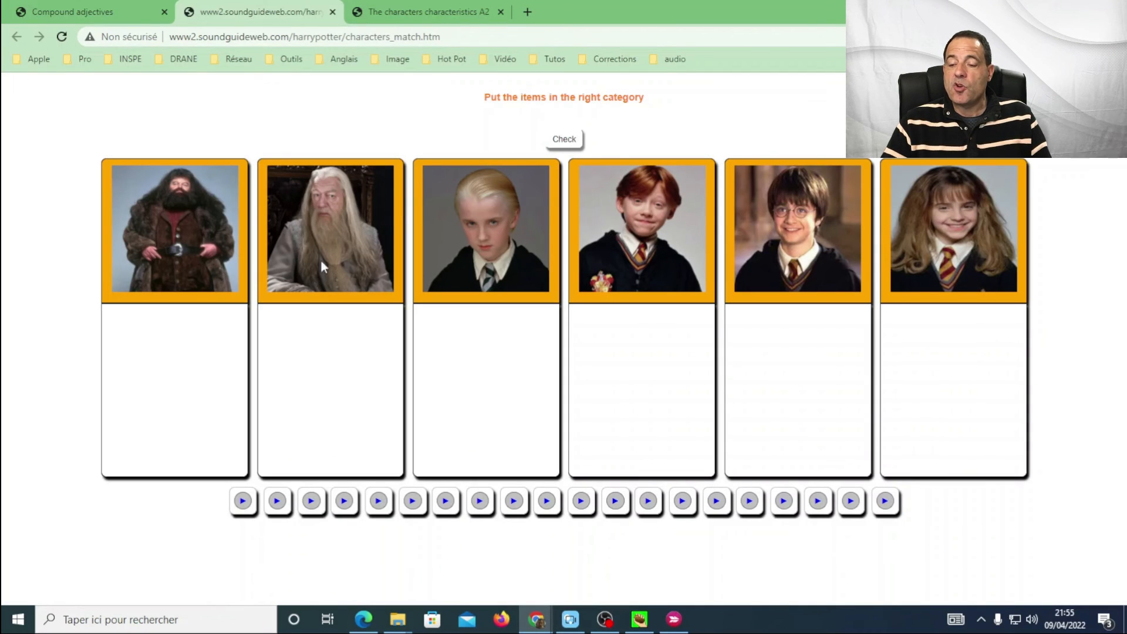
Step: Play the first audio item in the characters_match exercise and place it under the picture of the boy with glasses
click(242, 502)
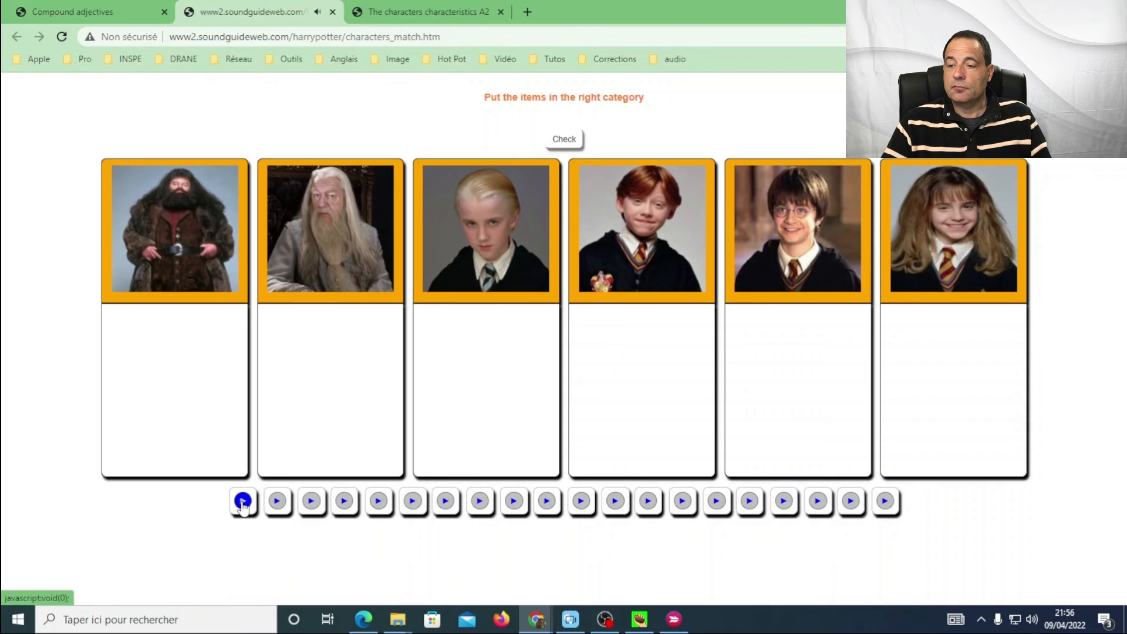
drag(243, 503, 750, 324)
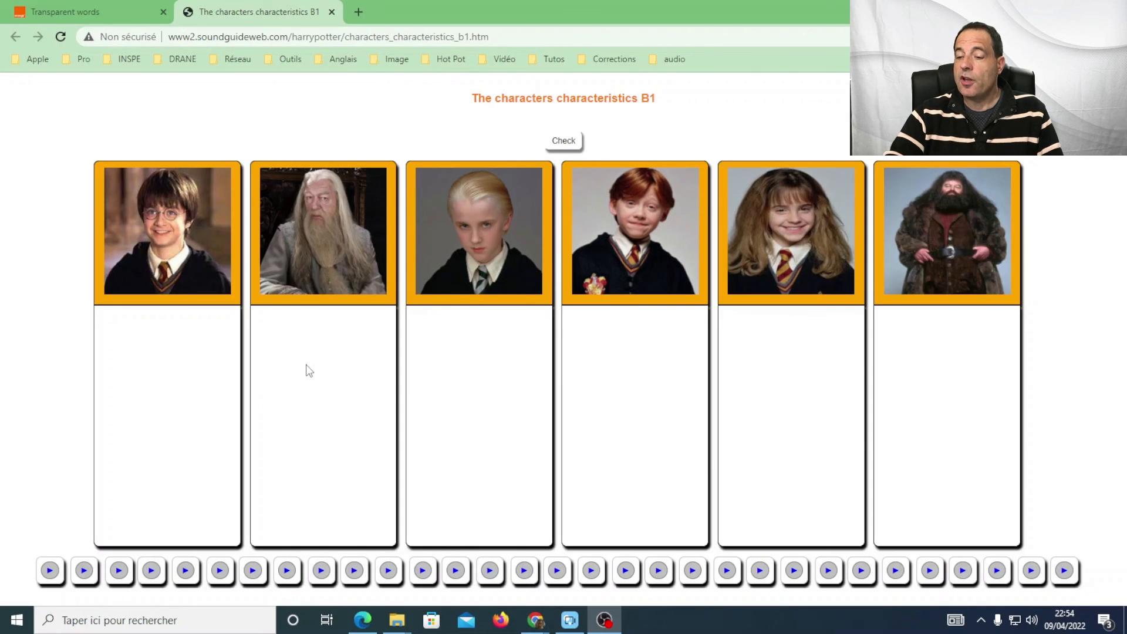
Step: In the characters characteristics B1 exercise, play and place the first audio item under the girl, and the third under the white-bearded wizard
click(52, 571)
drag(52, 570, 337, 497)
drag(419, 476, 763, 364)
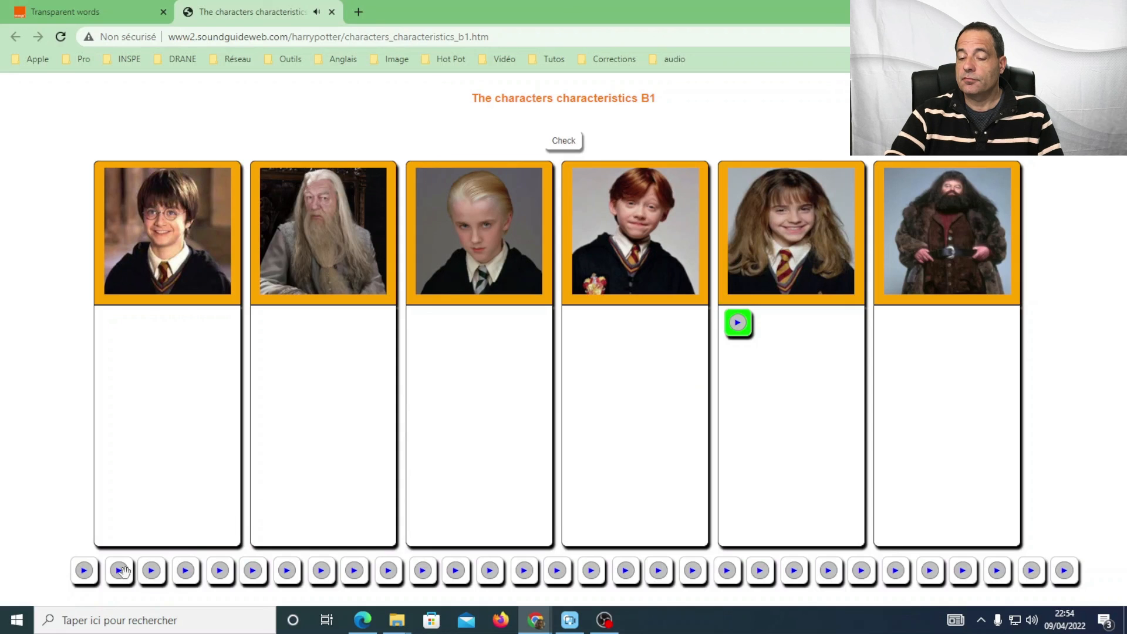
drag(119, 570, 317, 397)
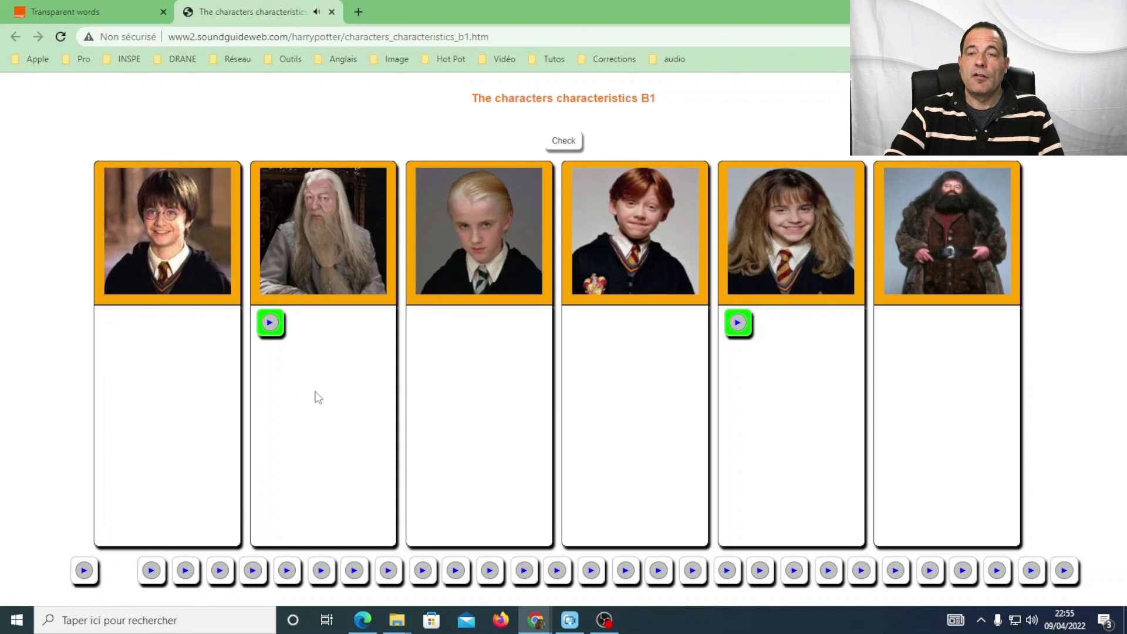